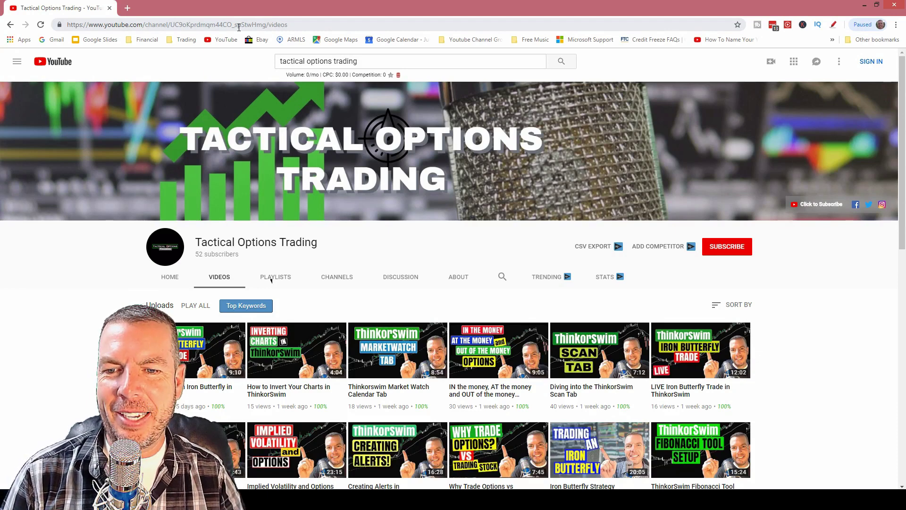
- Browse the uploaded videos on the Tactical Options Trading channel
{"action": "scroll", "coordinate": [271, 281], "scroll_direction": "down", "scroll_amount": 2}
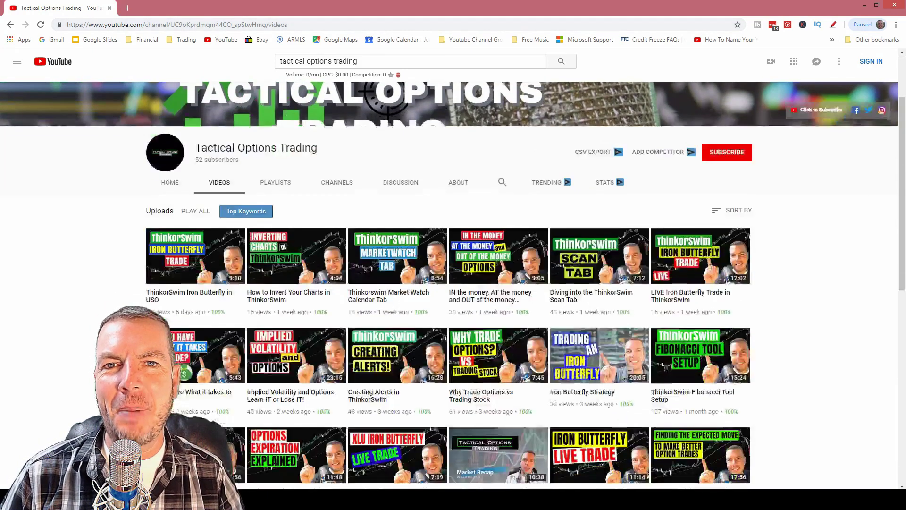
{"action": "scroll", "coordinate": [271, 281], "scroll_direction": "down", "scroll_amount": 1}
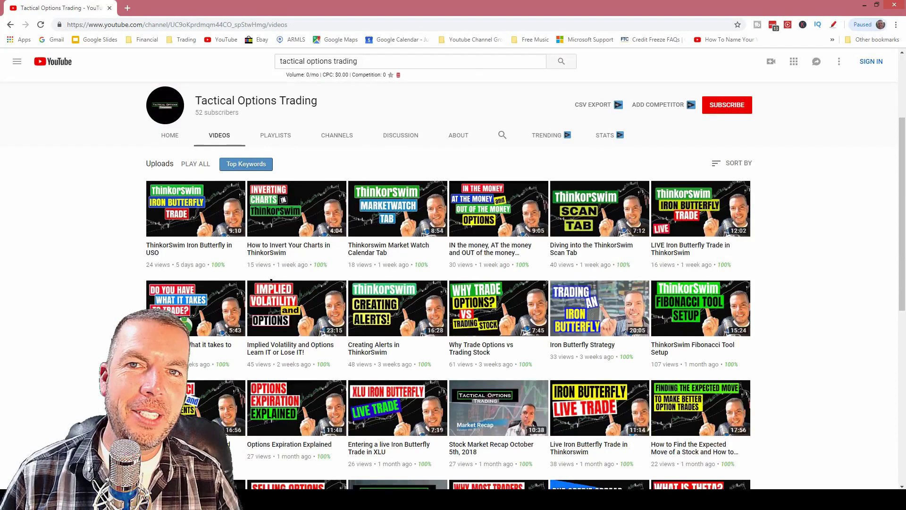
{"action": "scroll", "coordinate": [271, 281], "scroll_direction": "up", "scroll_amount": 3}
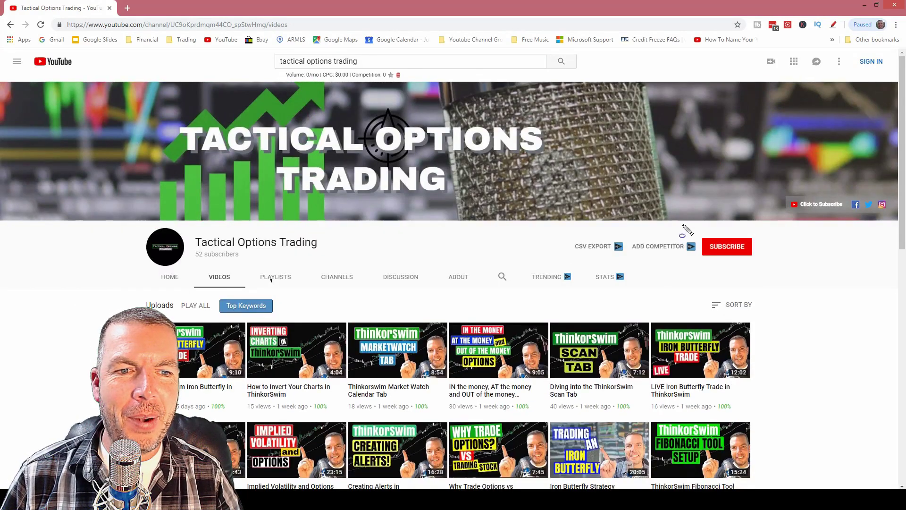
{"action": "left_click_drag", "start_coordinate": [686, 229], "coordinate": [684, 237]}
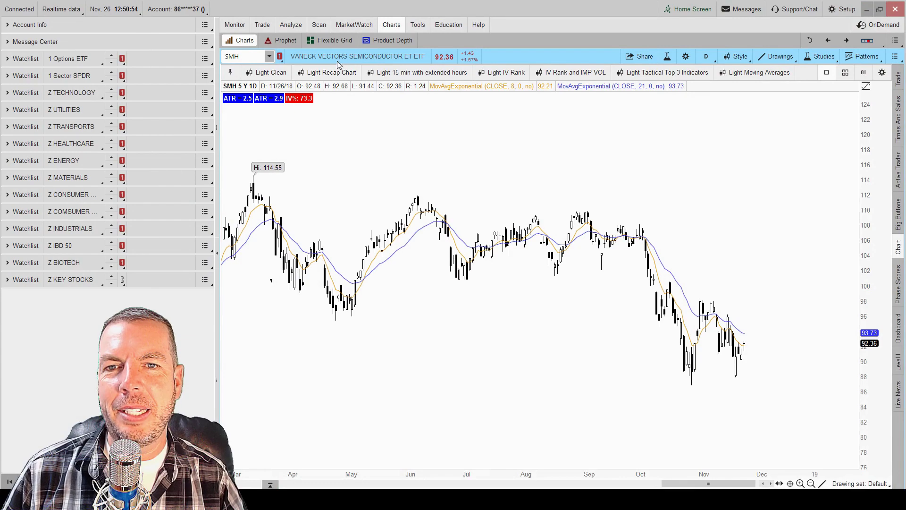
- Review the Analyze page for SMH, pointing out Add Simulated Trades, Risk Profile and Probability Analysis, and return to the trading page
{"action": "left_click", "coordinate": [292, 27]}
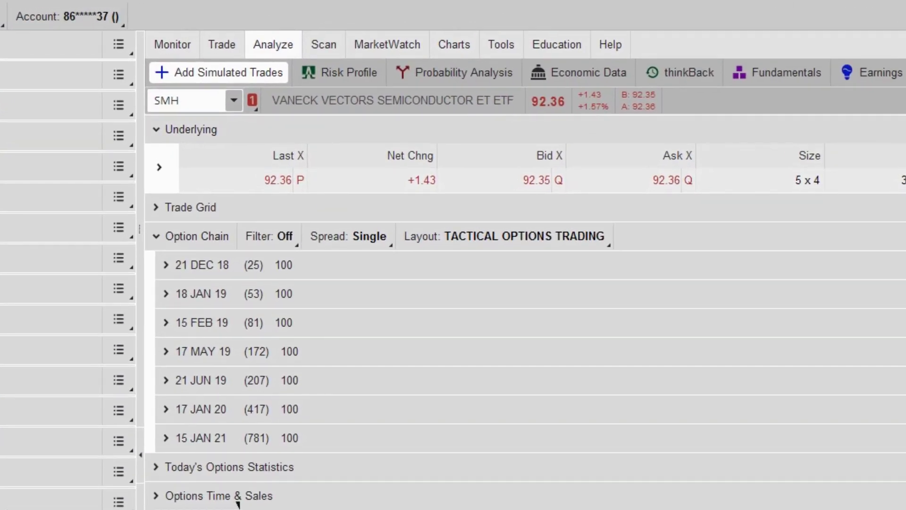
{"action": "left_click_drag", "start_coordinate": [326, 231], "coordinate": [259, 83]}
{"action": "mouse_move", "coordinate": [334, 218]}
{"action": "left_mouse_down"}
{"action": "mouse_move", "coordinate": [349, 163]}
{"action": "mouse_move", "coordinate": [342, 85]}
{"action": "left_mouse_up"}
{"action": "left_click_drag", "start_coordinate": [333, 218], "coordinate": [467, 85]}
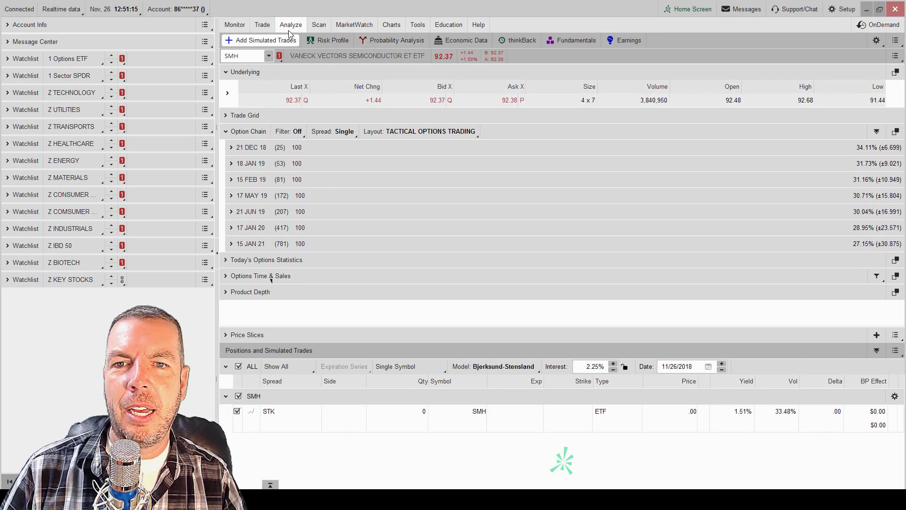
{"action": "left_click", "coordinate": [262, 25]}
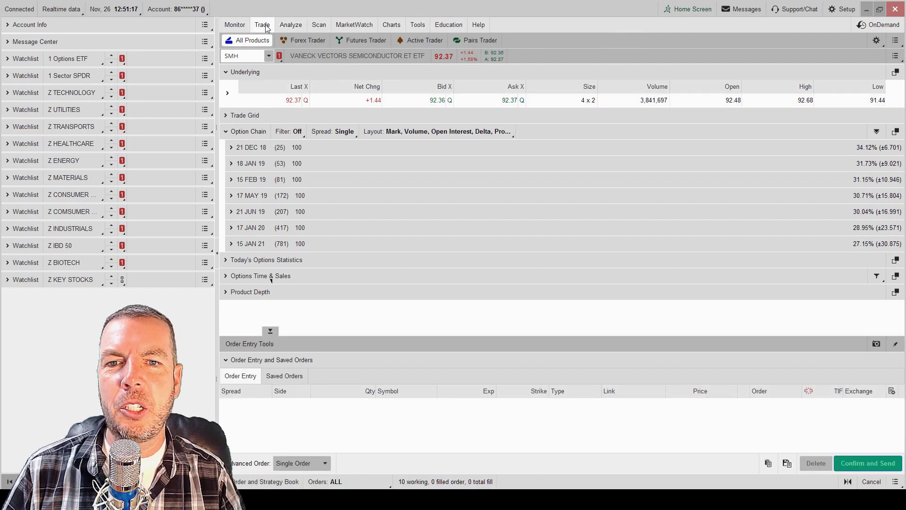
- Examine the SMH daily chart, marking the recent price range with horizontal strokes at about 100 above and about 84 below the price
{"action": "left_click", "coordinate": [392, 25]}
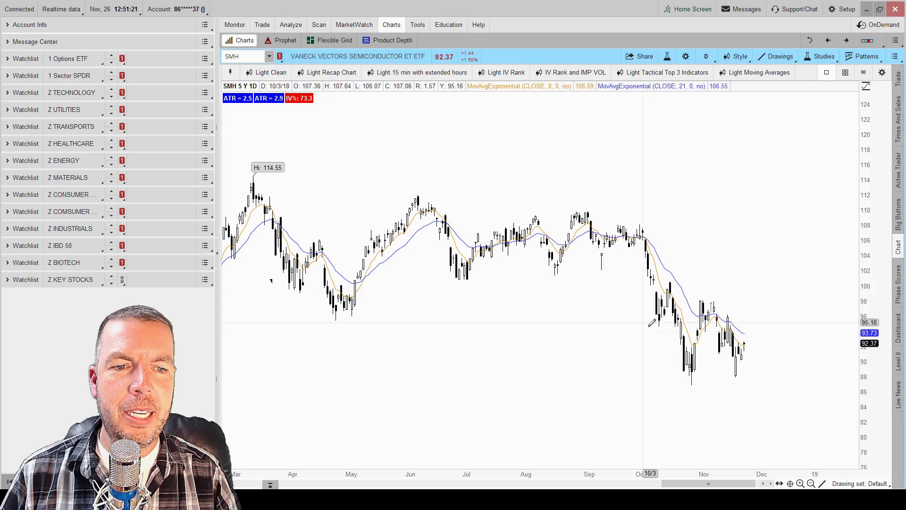
{"action": "left_click_drag", "start_coordinate": [645, 381], "coordinate": [793, 379]}
{"action": "left_click_drag", "start_coordinate": [608, 304], "coordinate": [809, 301]}
{"action": "mouse_move", "coordinate": [690, 370]}
{"action": "left_mouse_down"}
{"action": "mouse_move", "coordinate": [706, 317]}
{"action": "mouse_move", "coordinate": [749, 360]}
{"action": "mouse_move", "coordinate": [775, 329]}
{"action": "mouse_move", "coordinate": [802, 355]}
{"action": "mouse_move", "coordinate": [836, 329]}
{"action": "left_mouse_up"}
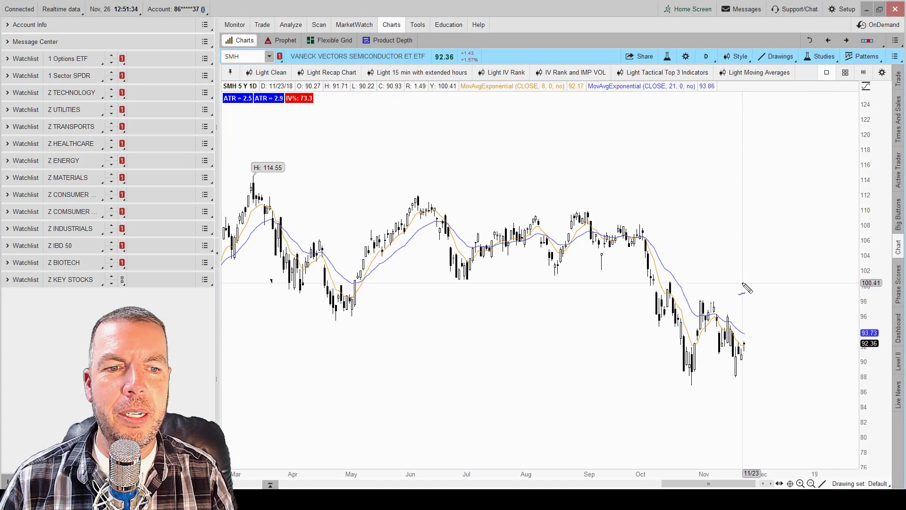
{"action": "left_click_drag", "start_coordinate": [725, 284], "coordinate": [805, 285]}
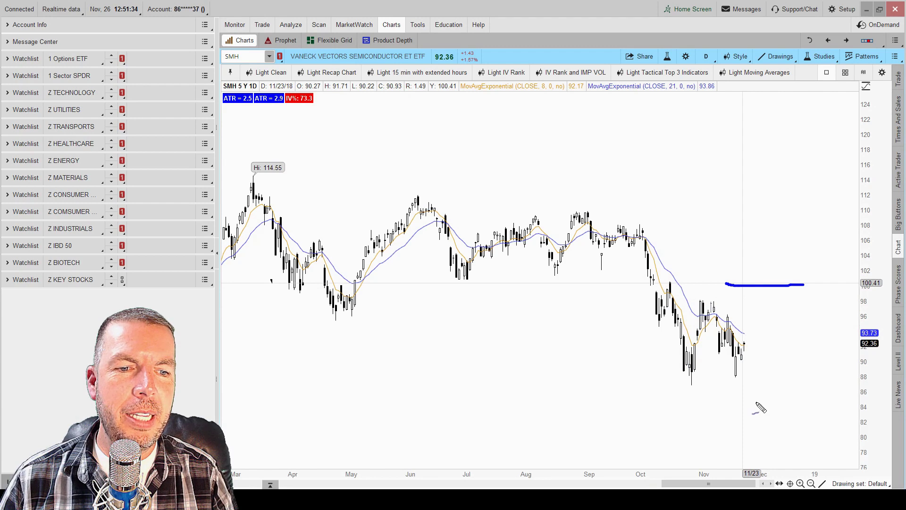
{"action": "left_click_drag", "start_coordinate": [725, 403], "coordinate": [851, 398]}
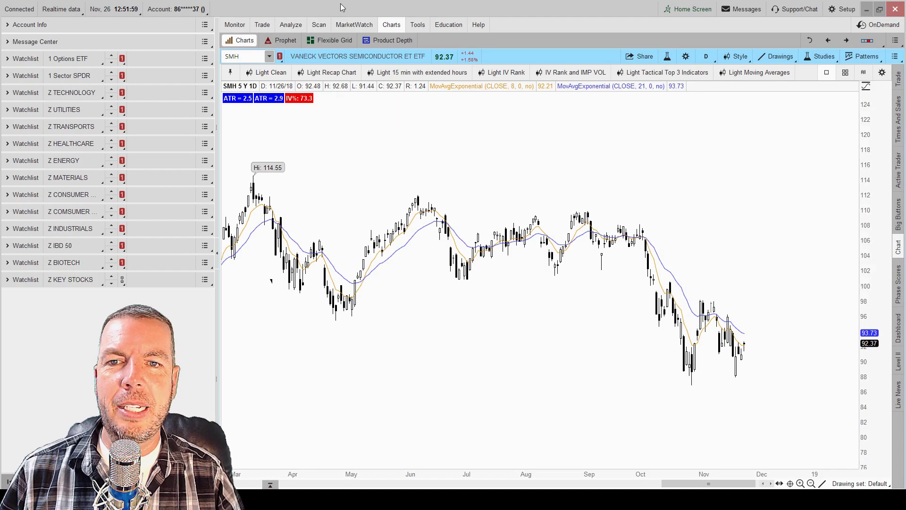
- Expand the 18 JAN 19 option chain for SMH on the trading page and examine the strikes around the current price
{"action": "left_click", "coordinate": [263, 27]}
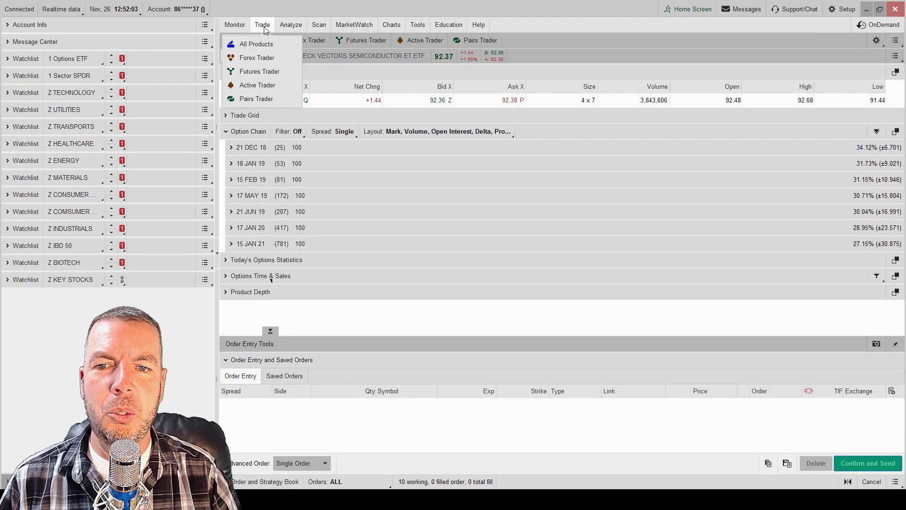
{"action": "left_click", "coordinate": [248, 163]}
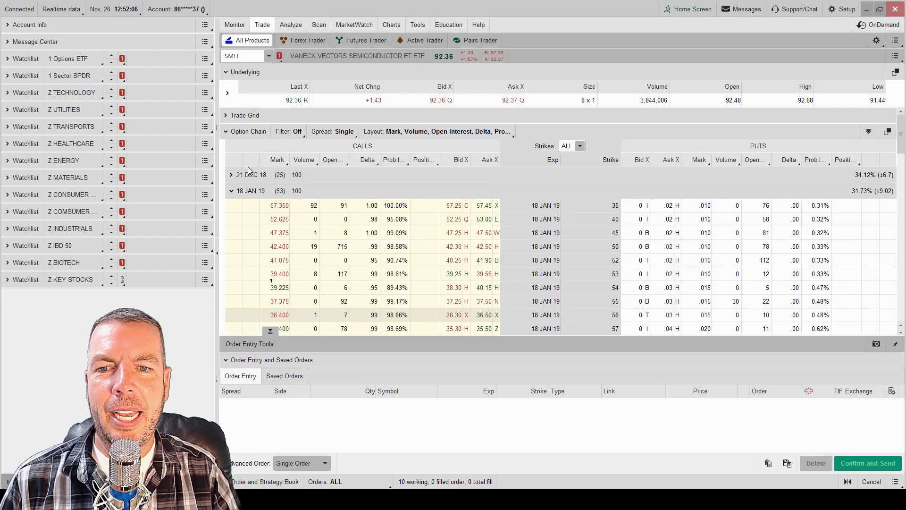
{"action": "scroll", "coordinate": [468, 250], "scroll_direction": "down", "scroll_amount": 2}
{"action": "scroll", "coordinate": [467, 255], "scroll_direction": "down", "scroll_amount": 3}
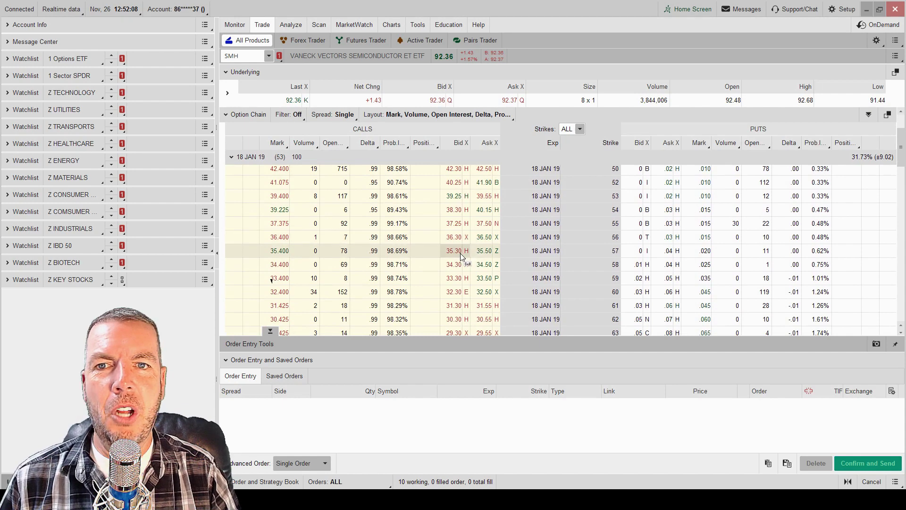
{"action": "scroll", "coordinate": [461, 256], "scroll_direction": "down", "scroll_amount": 3}
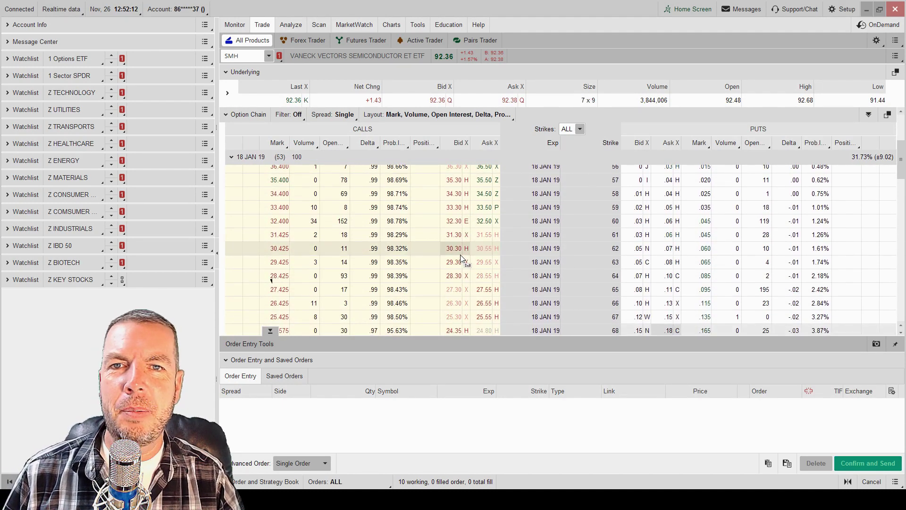
{"action": "scroll", "coordinate": [461, 258], "scroll_direction": "down", "scroll_amount": 3}
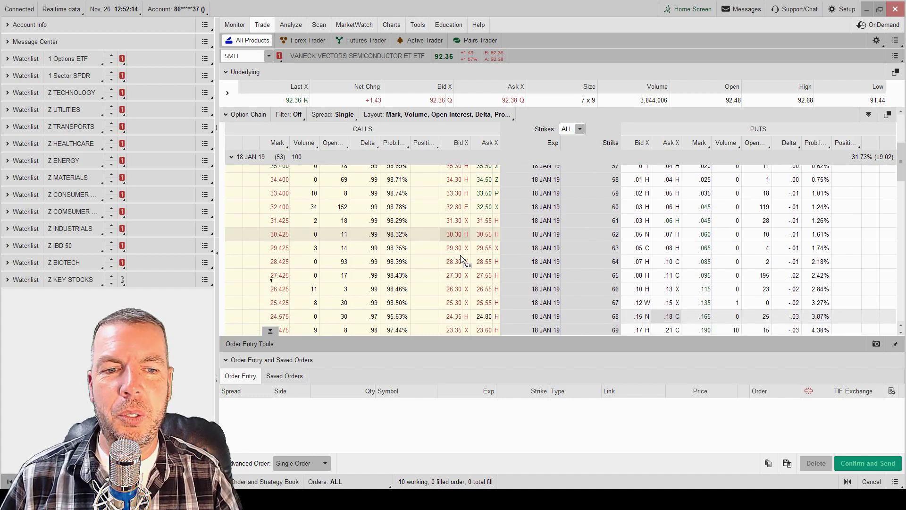
{"action": "scroll", "coordinate": [461, 258], "scroll_direction": "down", "scroll_amount": 3}
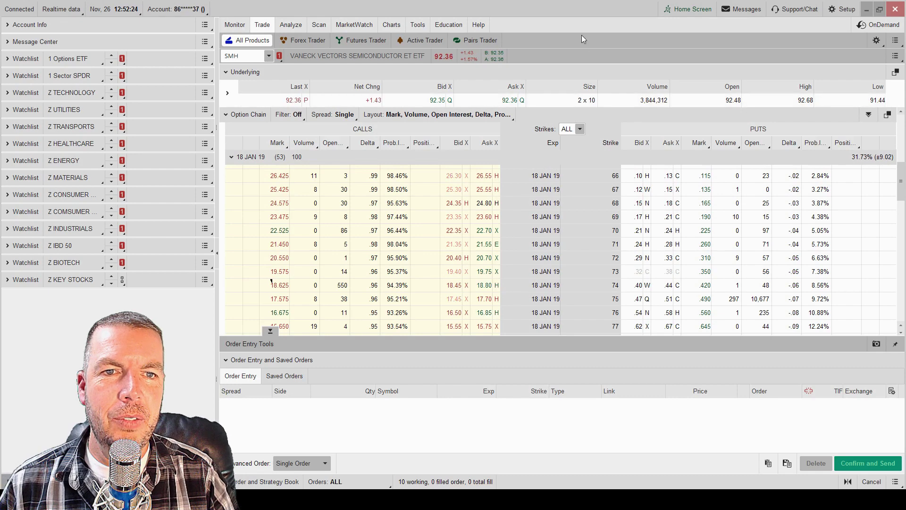
{"action": "scroll", "coordinate": [608, 227], "scroll_direction": "down", "scroll_amount": 3}
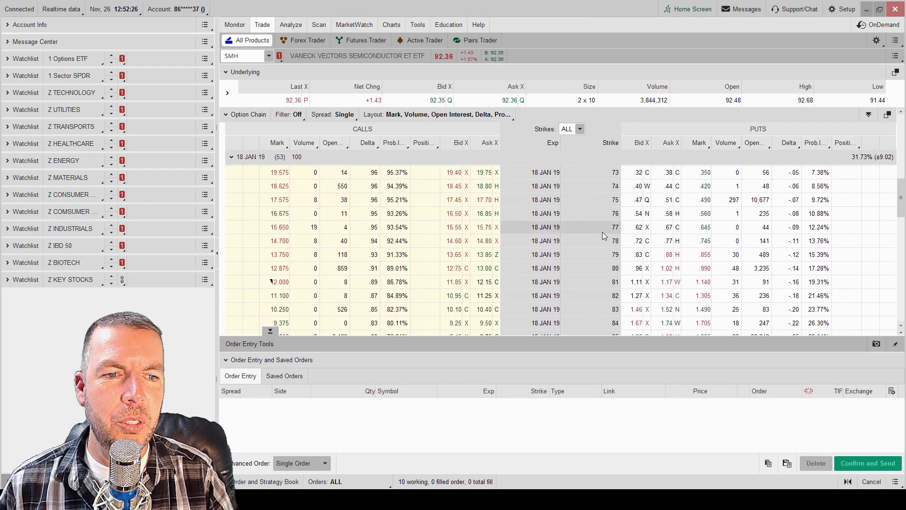
{"action": "scroll", "coordinate": [615, 259], "scroll_direction": "down", "scroll_amount": 4}
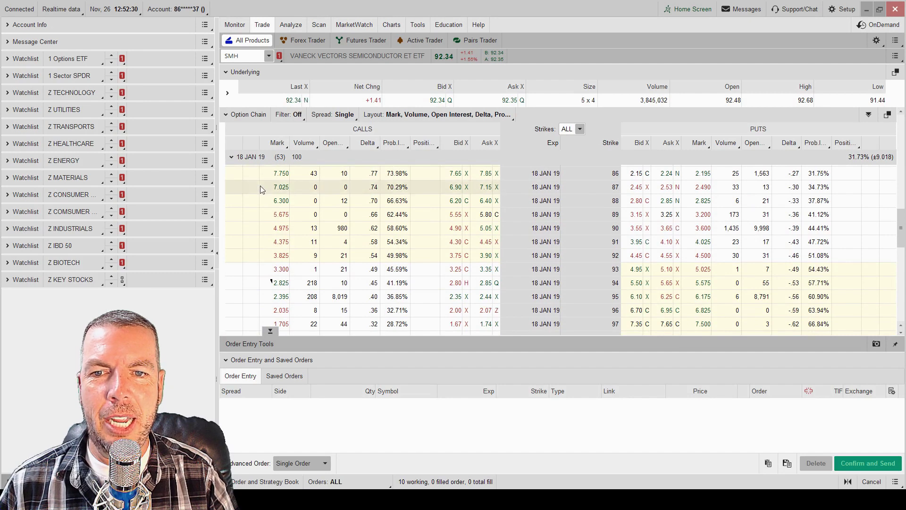
{"action": "left_click_drag", "start_coordinate": [229, 177], "coordinate": [267, 174]}
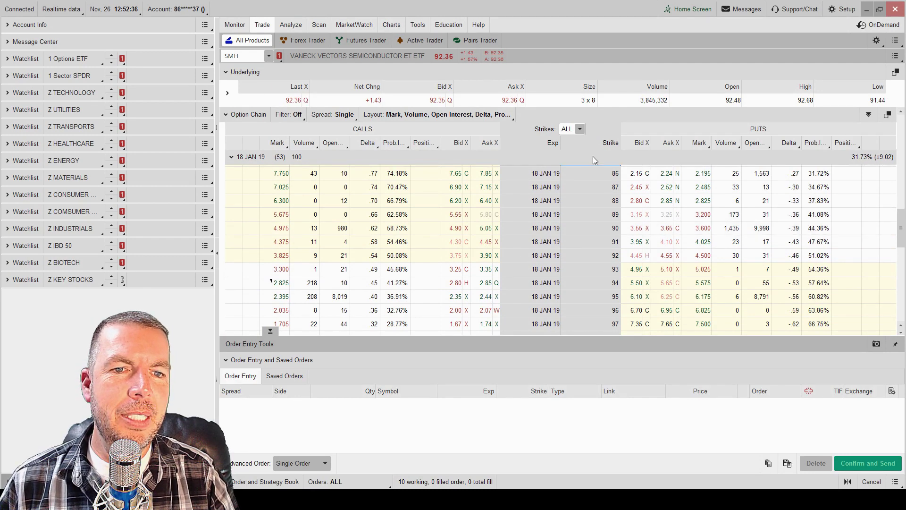
- Build an SMH 18 JAN 19 put vertical that sells the 81 put and buys the 76 put
{"action": "scroll", "coordinate": [622, 169], "scroll_direction": "up", "scroll_amount": 1}
{"action": "scroll", "coordinate": [622, 169], "scroll_direction": "up", "scroll_amount": 3}
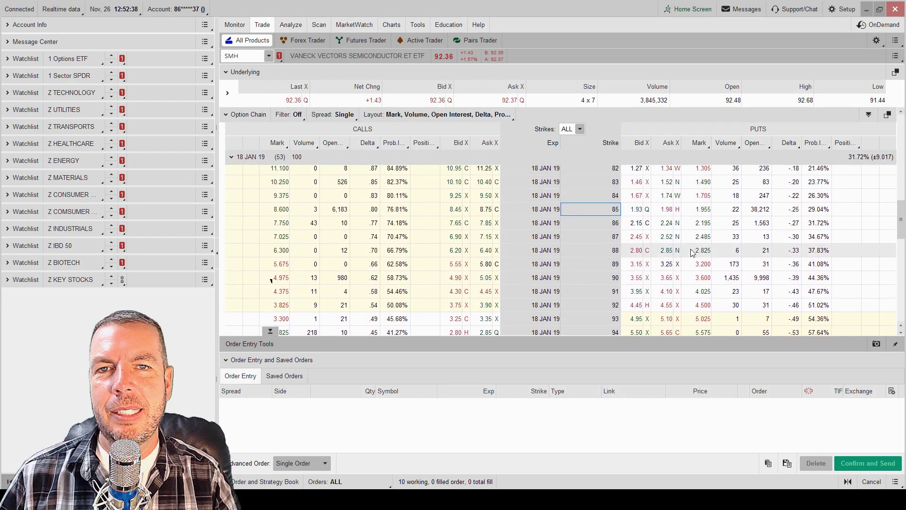
{"action": "scroll", "coordinate": [693, 254], "scroll_direction": "up", "scroll_amount": 1}
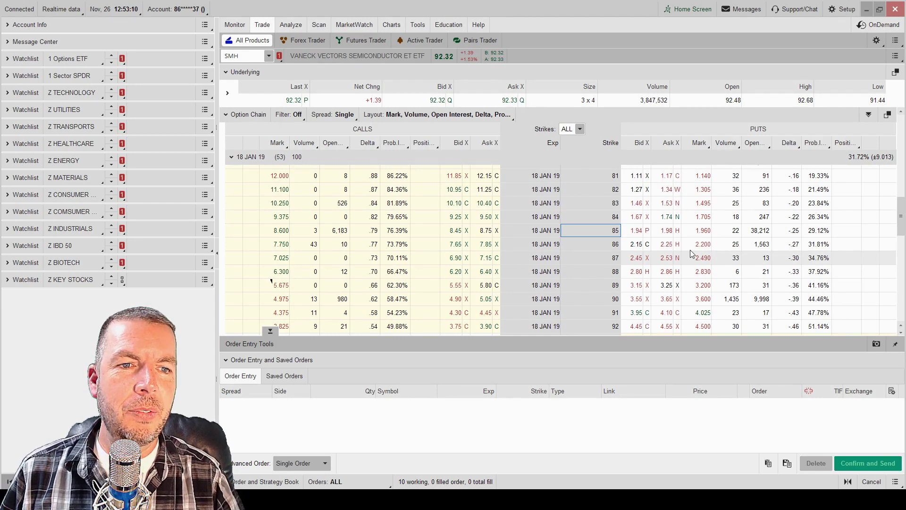
{"action": "scroll", "coordinate": [731, 254], "scroll_direction": "up", "scroll_amount": 2}
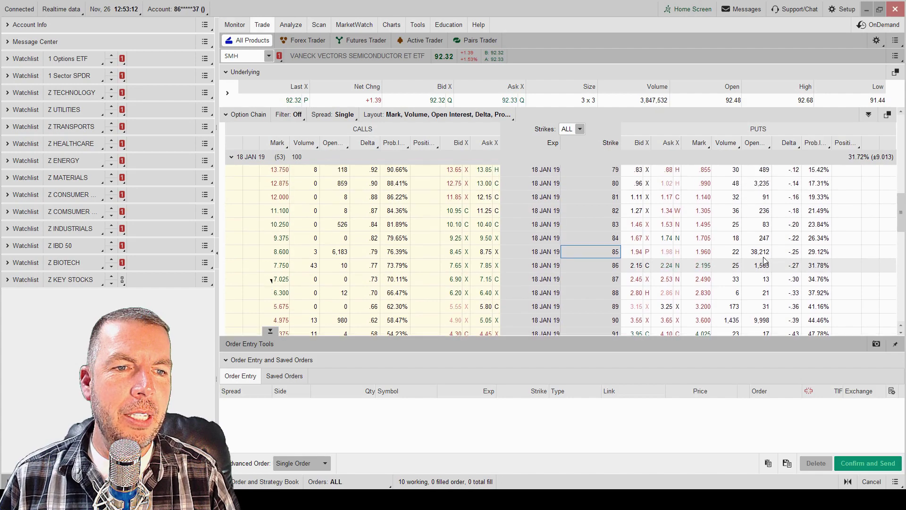
{"action": "left_click_drag", "start_coordinate": [773, 157], "coordinate": [800, 155]}
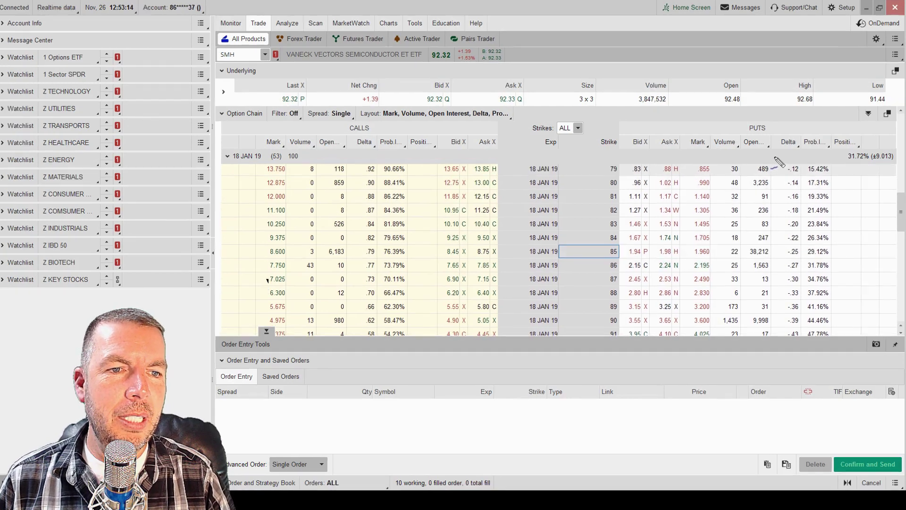
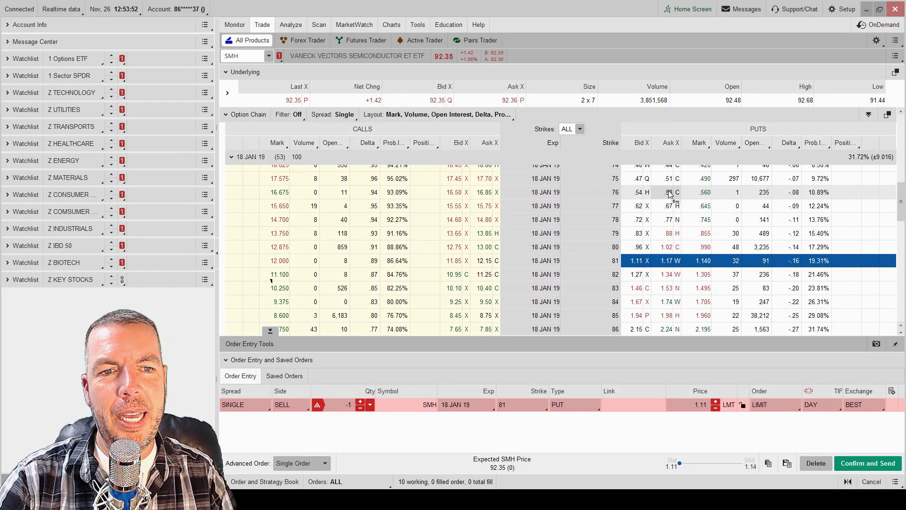
{"action": "left_click", "coordinate": [670, 192], "text": "ctrl"}
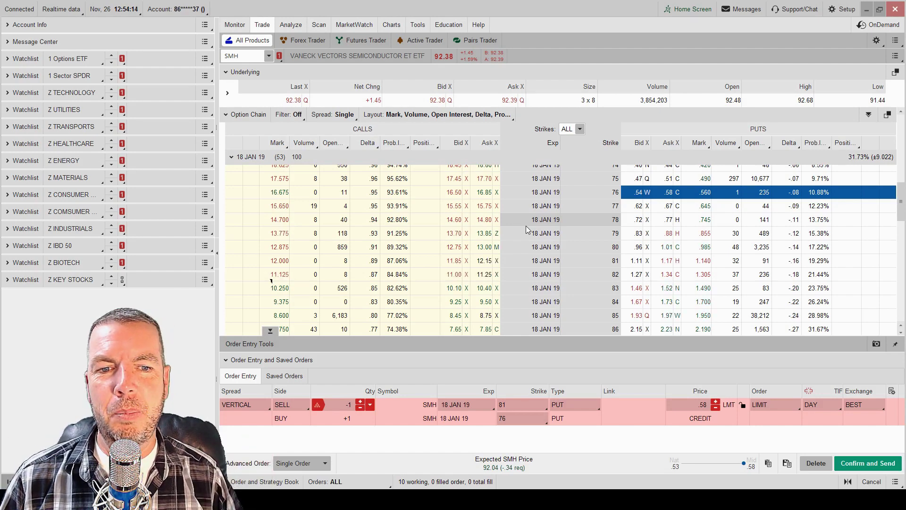
- Add a sold 102 call from the 18 JAN 19 expiration to the existing put vertical order
{"action": "scroll", "coordinate": [528, 230], "scroll_direction": "down", "scroll_amount": 3}
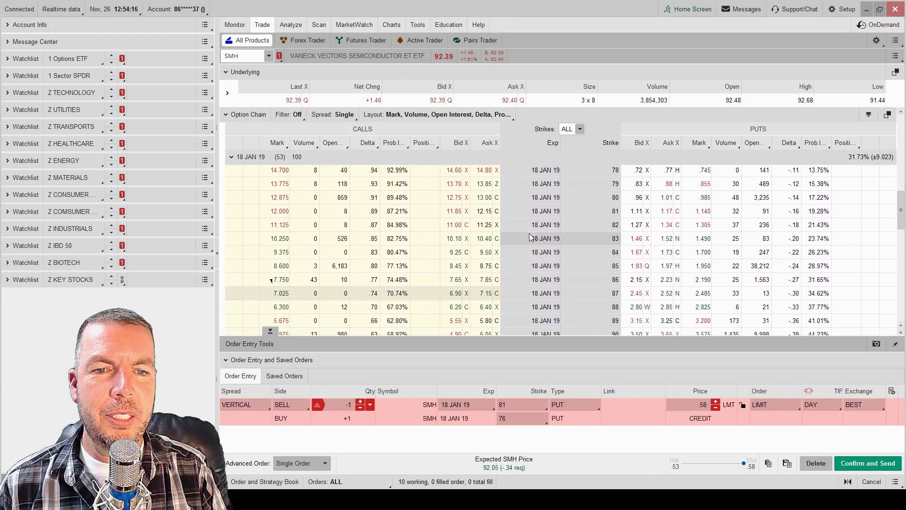
{"action": "scroll", "coordinate": [535, 261], "scroll_direction": "down", "scroll_amount": 2}
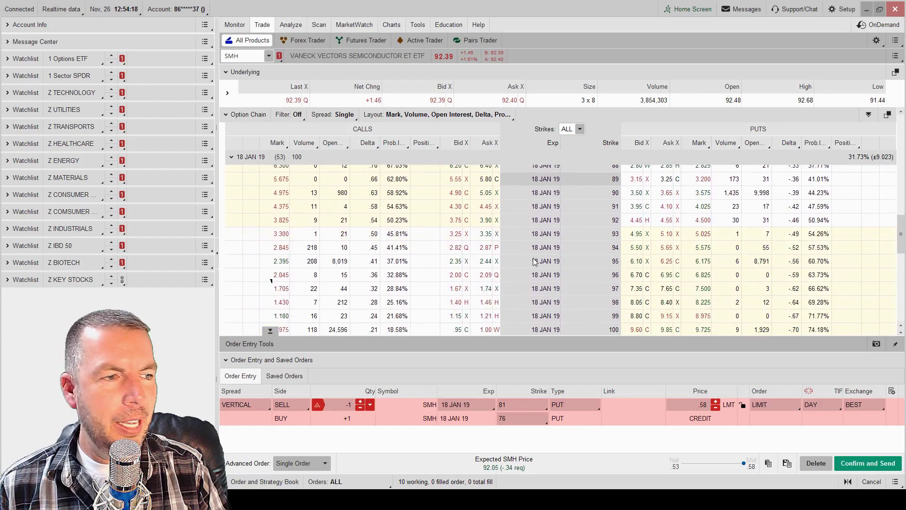
{"action": "scroll", "coordinate": [534, 261], "scroll_direction": "down", "scroll_amount": 1}
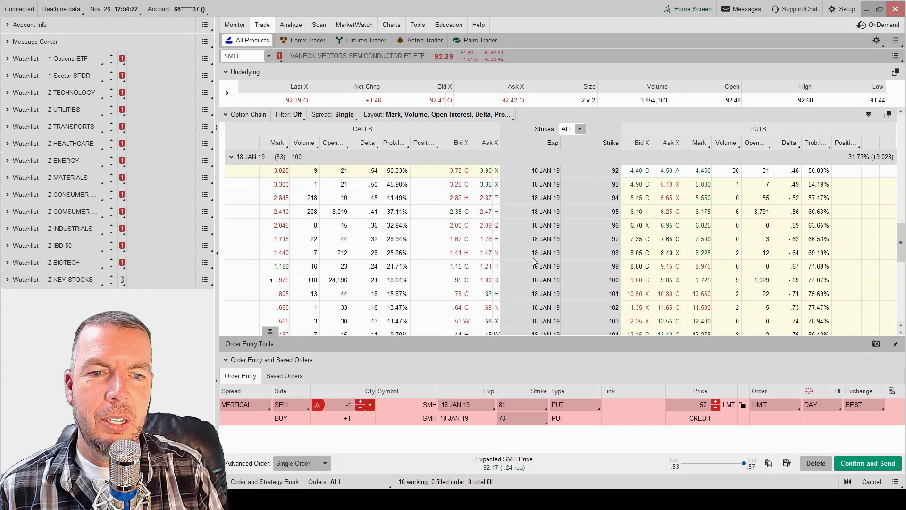
{"action": "scroll", "coordinate": [531, 250], "scroll_direction": "down", "scroll_amount": 1}
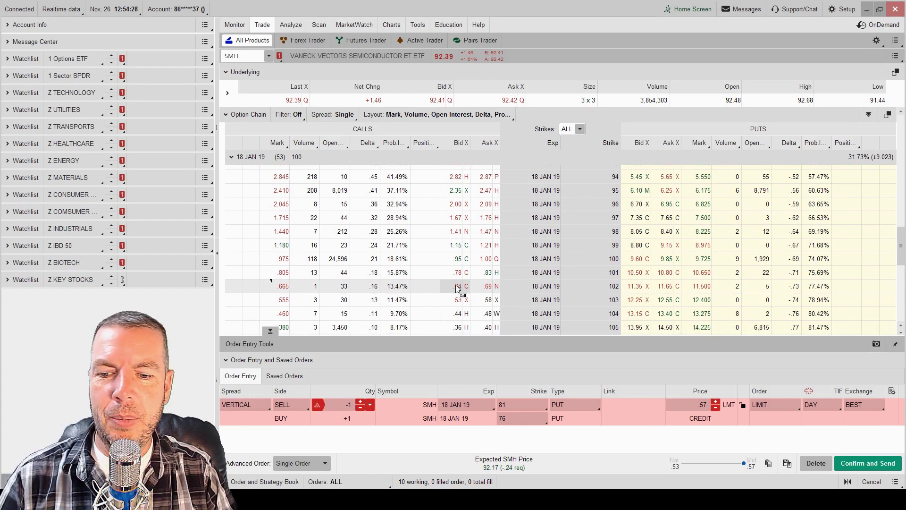
{"action": "key", "text": "alt"}
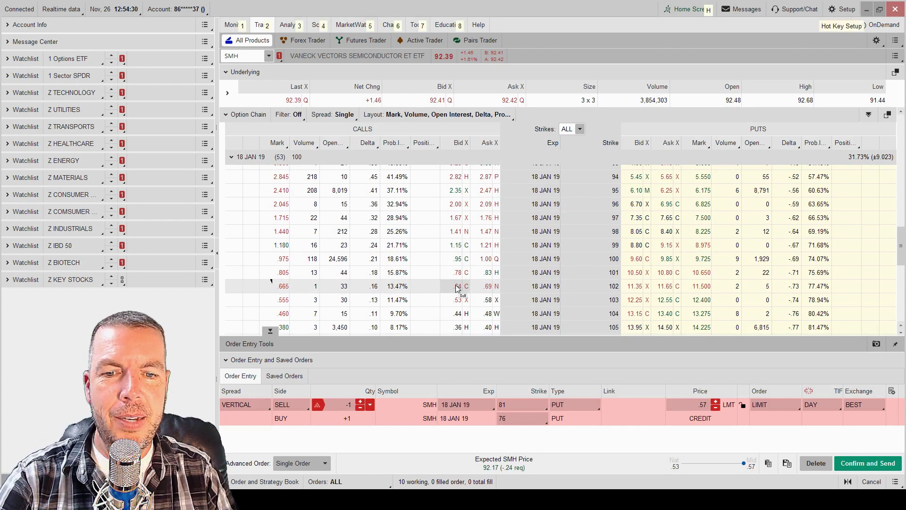
{"action": "left_click", "coordinate": [457, 289]}
- Complete the iron condor by adding a bought 107 call from the 18 JAN 19 expiration to the order
{"action": "scroll", "coordinate": [457, 288], "scroll_direction": "down", "scroll_amount": 3}
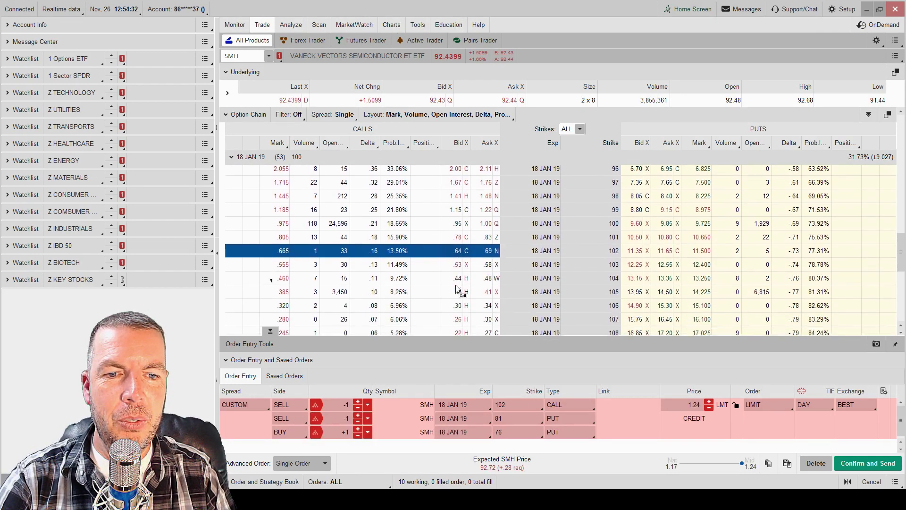
{"action": "scroll", "coordinate": [457, 288], "scroll_direction": "down", "scroll_amount": 2}
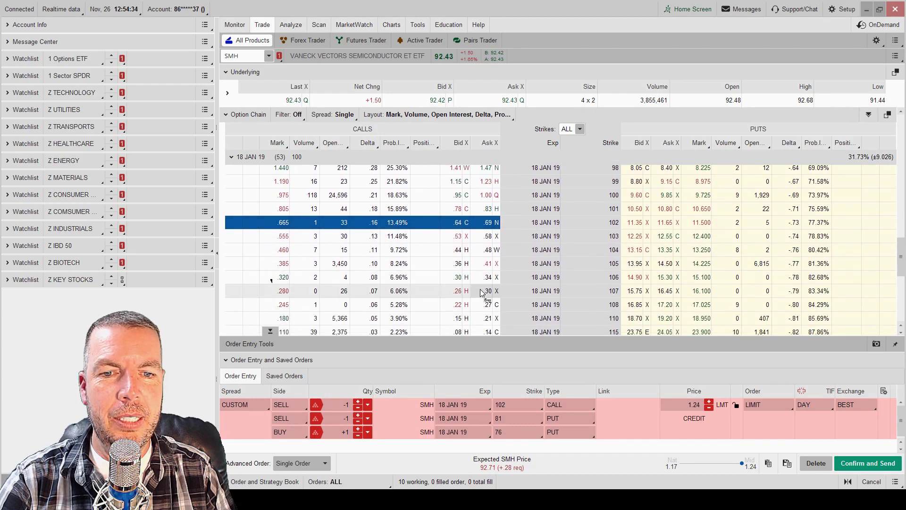
{"action": "key", "text": "alt"}
{"action": "left_click", "coordinate": [486, 294]}
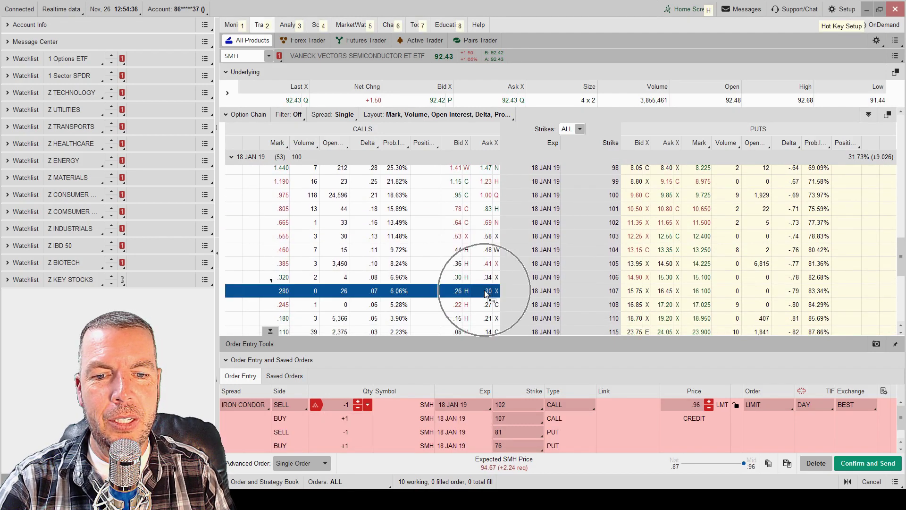
{"action": "scroll", "coordinate": [524, 289], "scroll_direction": "down", "scroll_amount": 2}
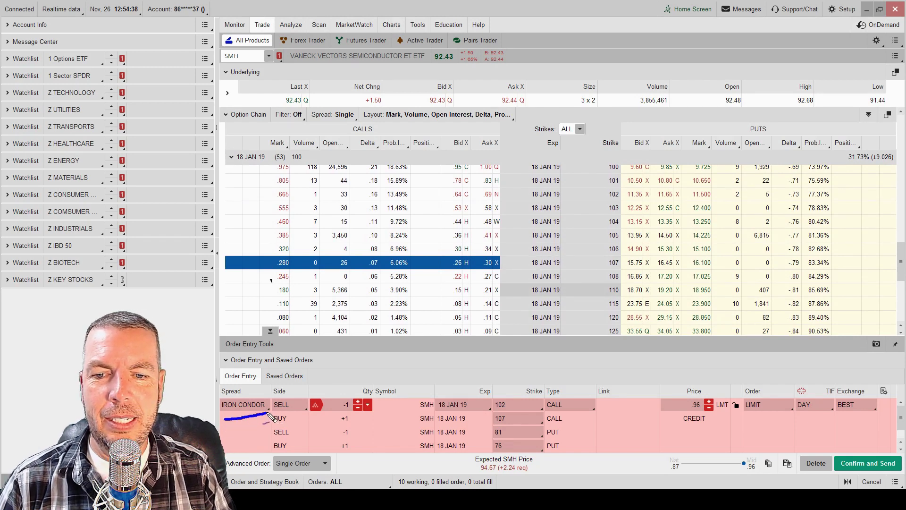
- Send the SMH iron condor order to trade analysis and show its risk profile
{"action": "left_click_drag", "start_coordinate": [270, 415], "coordinate": [217, 389]}
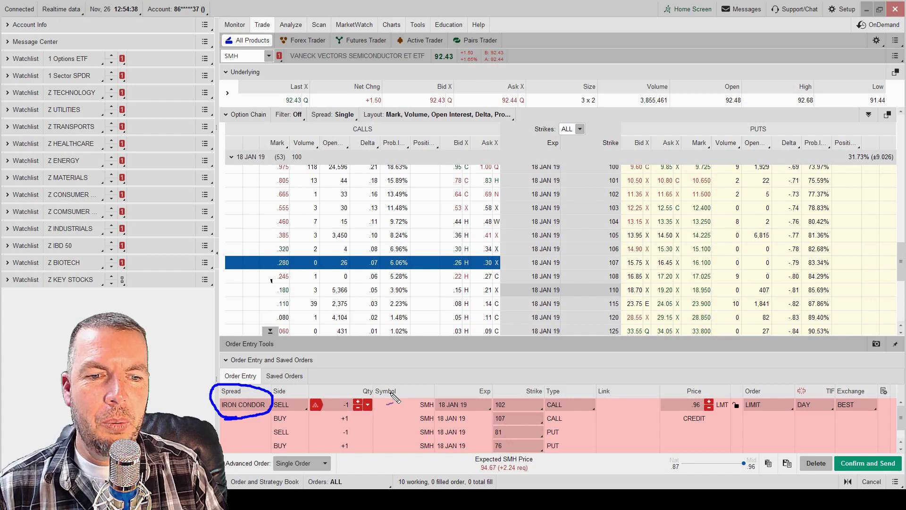
{"action": "key", "text": "Escape"}
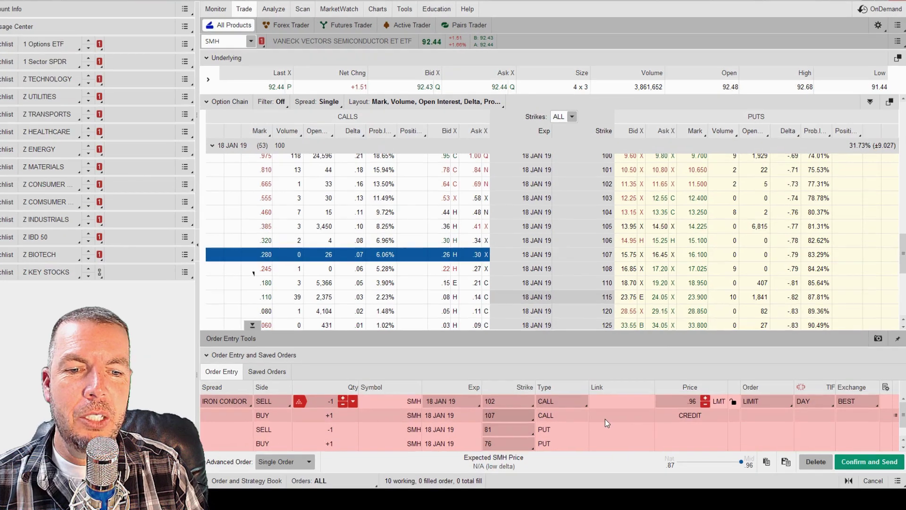
{"action": "right_click", "coordinate": [607, 419]}
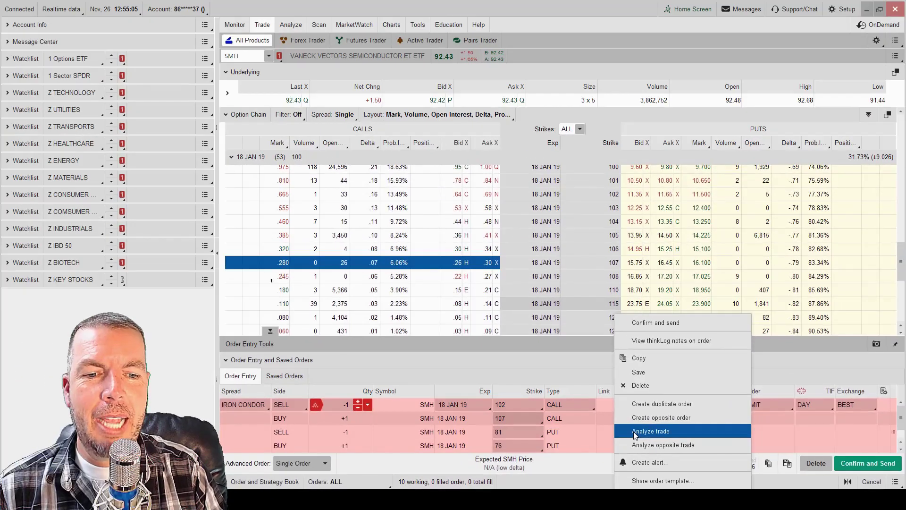
{"action": "left_click", "coordinate": [634, 433]}
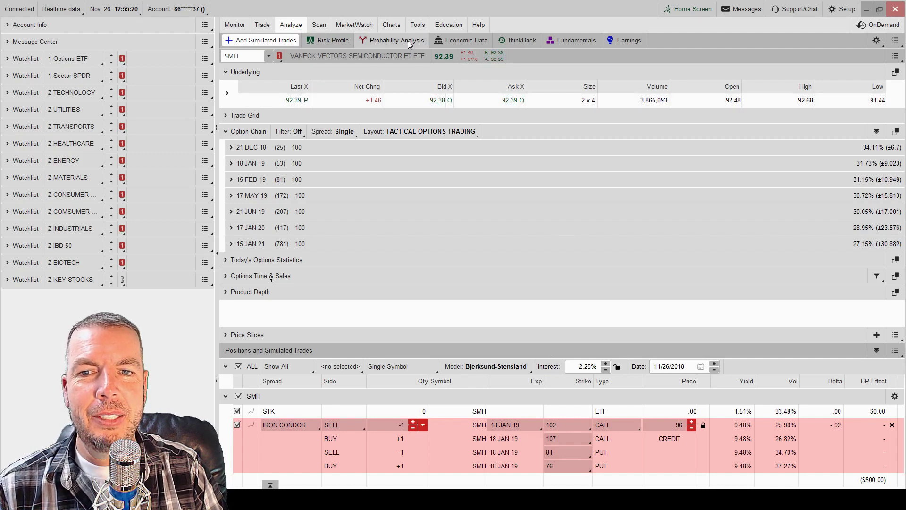
{"action": "left_click", "coordinate": [333, 40]}
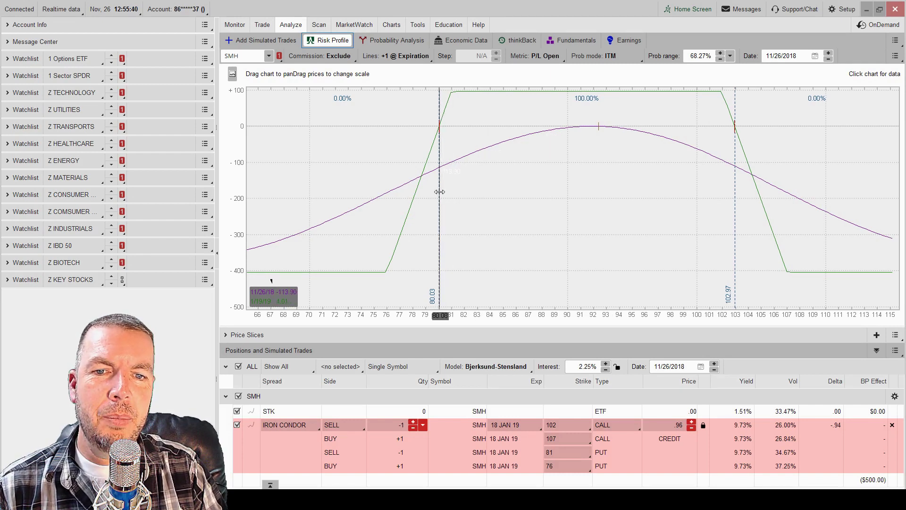
- Set the risk profile's price slices to the iron condor's break-even points for 1/19/19
{"action": "left_click_drag", "start_coordinate": [439, 192], "coordinate": [478, 193]}
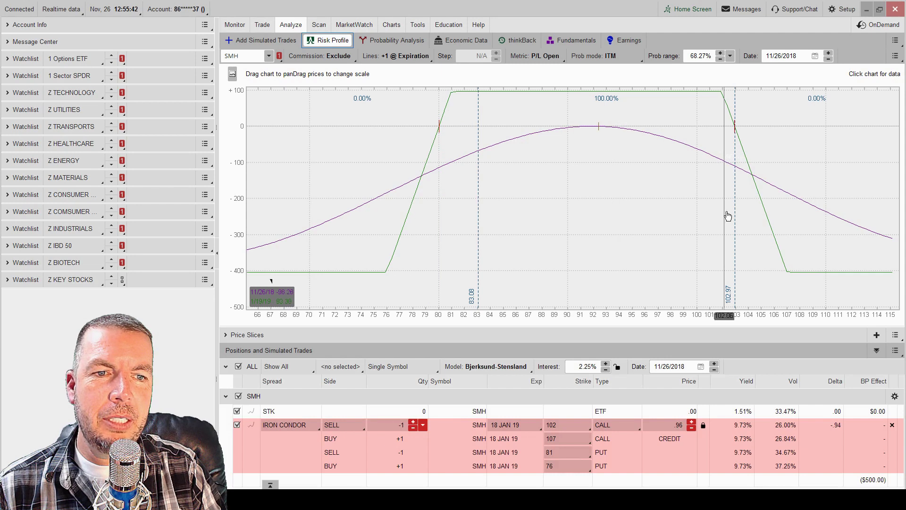
{"action": "left_click_drag", "start_coordinate": [734, 214], "coordinate": [637, 210]}
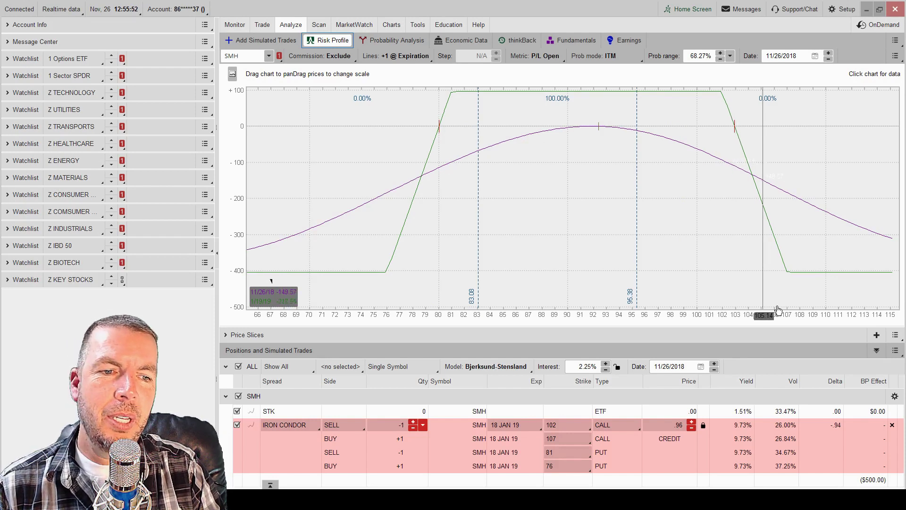
{"action": "left_click", "coordinate": [895, 335]}
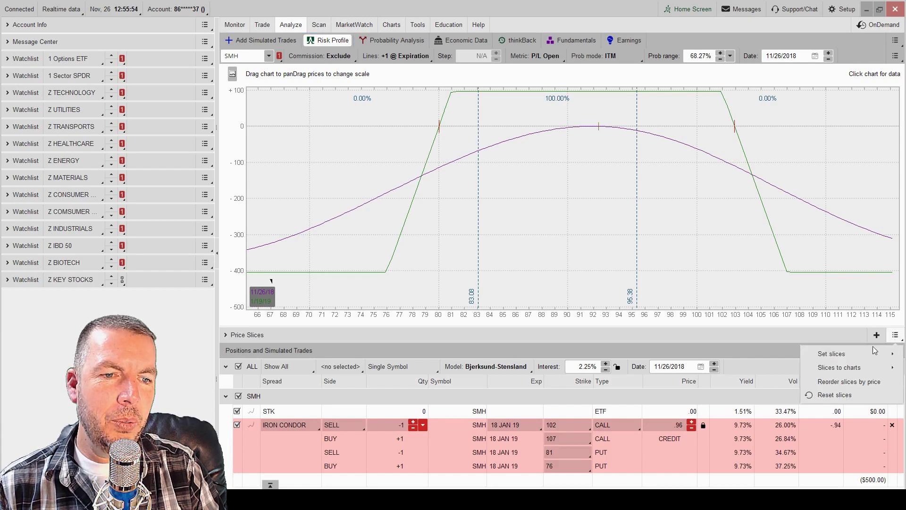
{"action": "mouse_move", "coordinate": [853, 349]}
{"action": "mouse_move", "coordinate": [749, 349]}
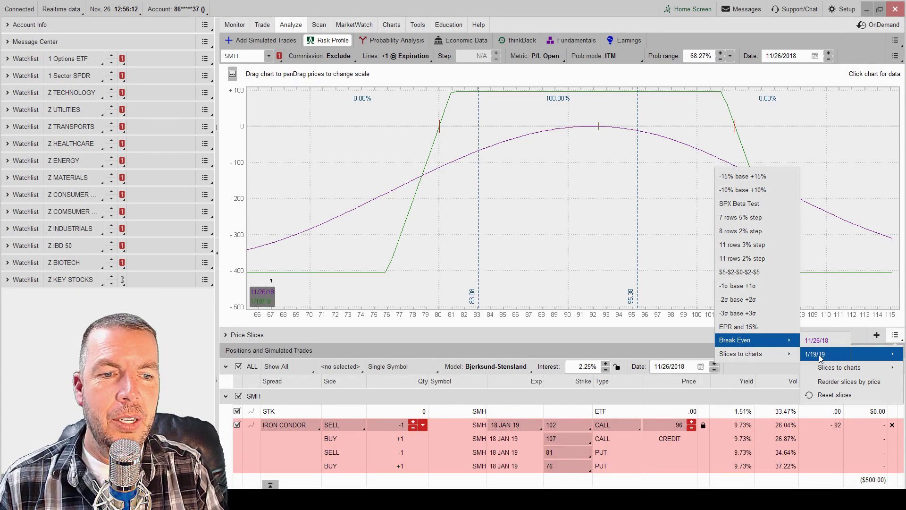
{"action": "left_click", "coordinate": [819, 355]}
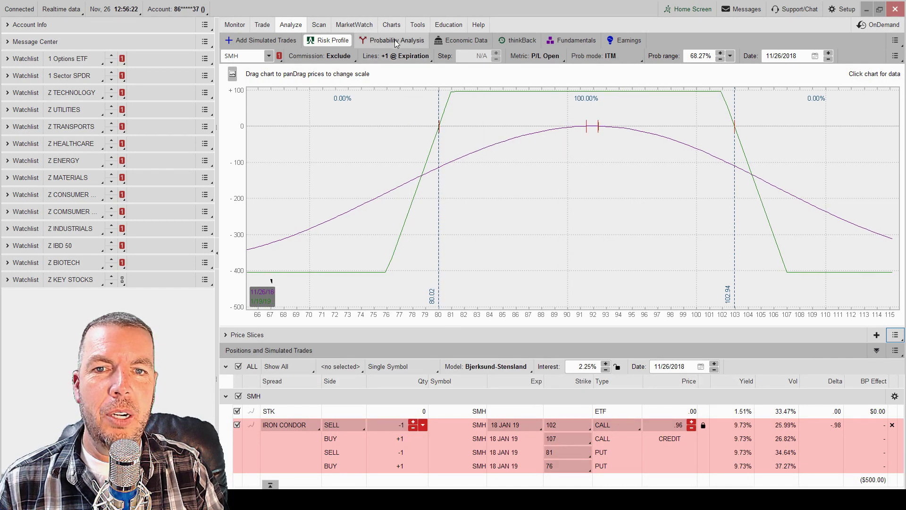
- Send the break-even price slices to the first chart and rescale its price axis to compare both levels with SMH's price history
{"action": "left_click", "coordinate": [895, 335]}
{"action": "mouse_move", "coordinate": [817, 354]}
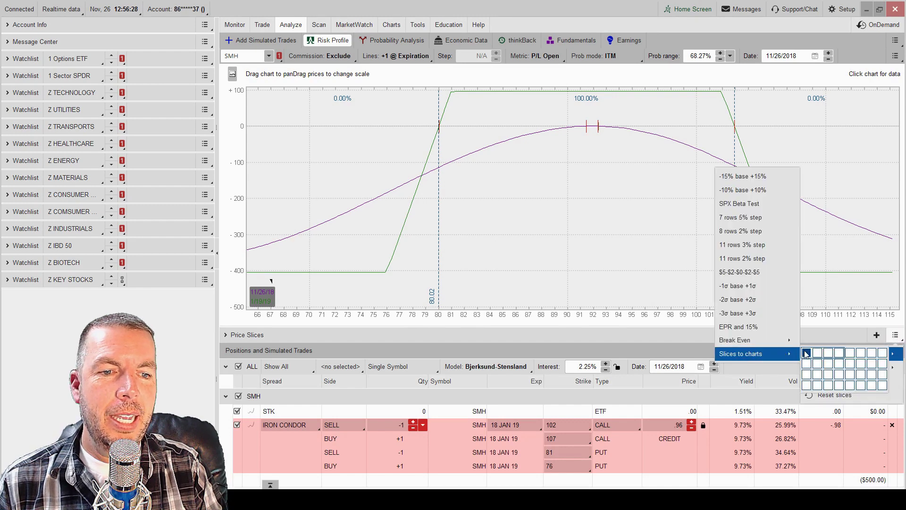
{"action": "left_click", "coordinate": [806, 354]}
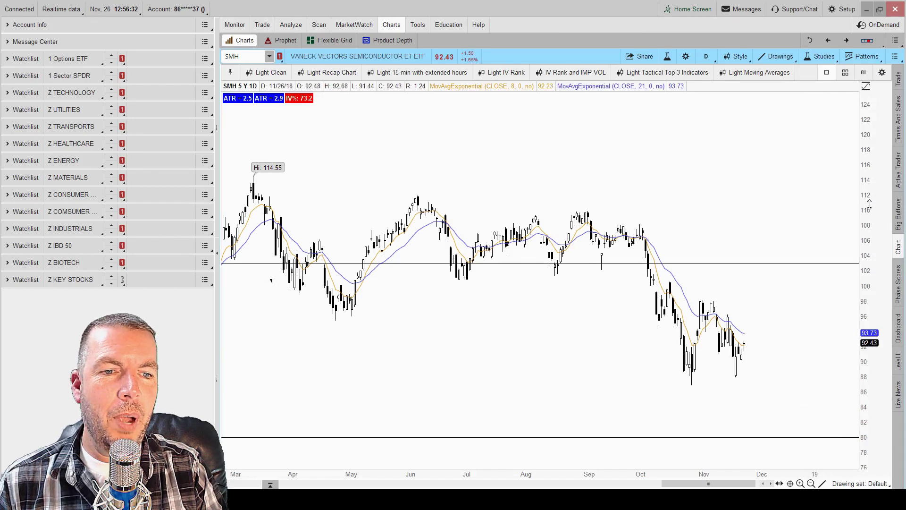
{"action": "left_click_drag", "start_coordinate": [870, 204], "coordinate": [869, 217]}
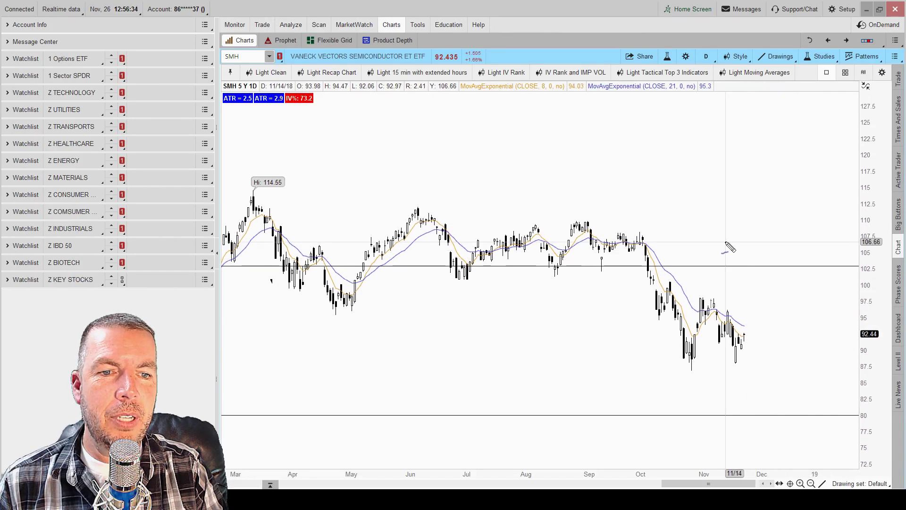
{"action": "mouse_move", "coordinate": [732, 355]}
{"action": "left_mouse_down"}
{"action": "mouse_move", "coordinate": [754, 333]}
{"action": "mouse_move", "coordinate": [775, 269]}
{"action": "left_mouse_up"}
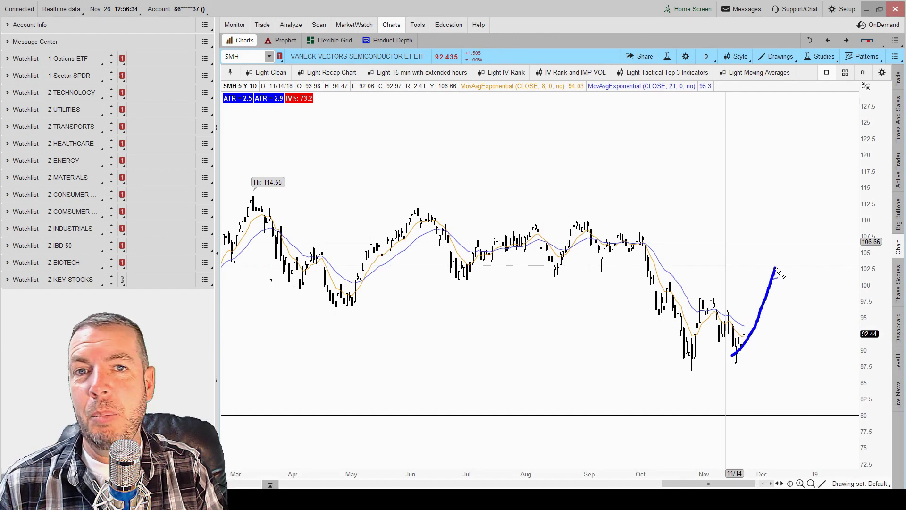
{"action": "left_click_drag", "start_coordinate": [776, 272], "coordinate": [802, 396]}
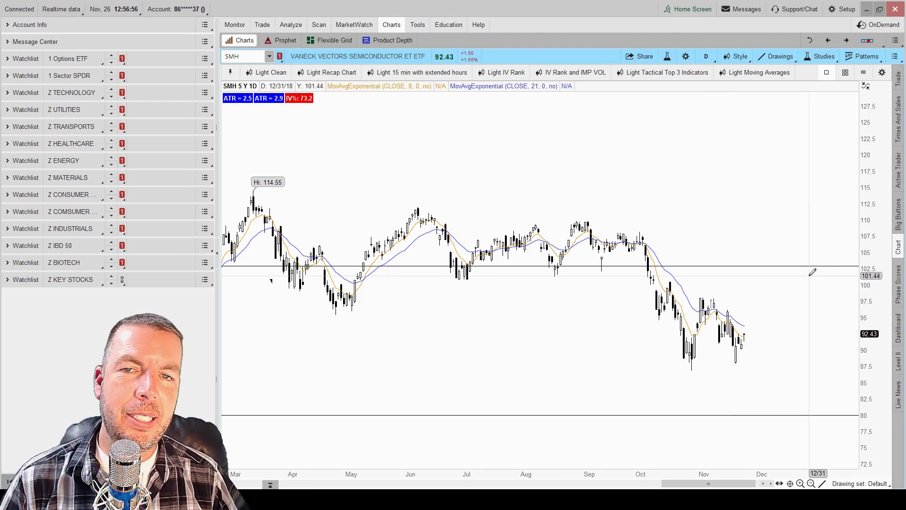
- Return to the trade analysis, check the break-even slices on the risk profile, and show the Probability Analysis for SMH
{"action": "left_click", "coordinate": [290, 25]}
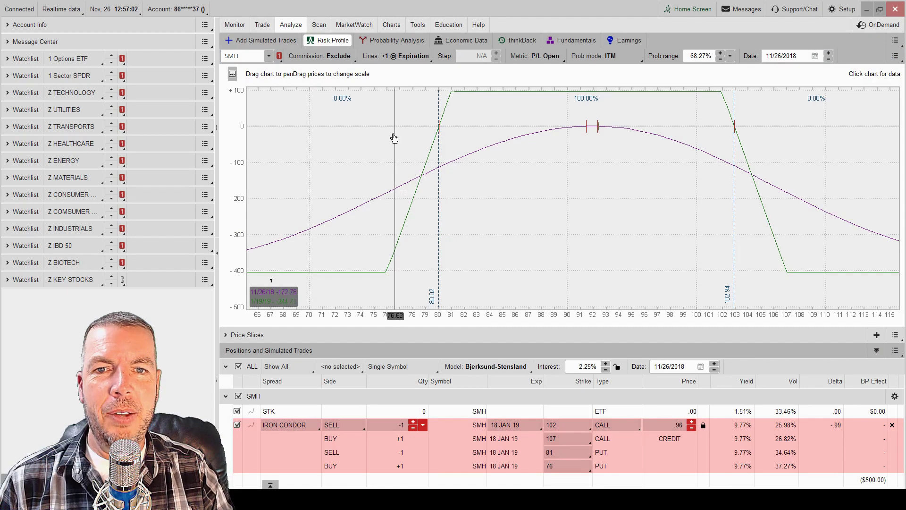
{"action": "left_click_drag", "start_coordinate": [368, 141], "coordinate": [397, 65]}
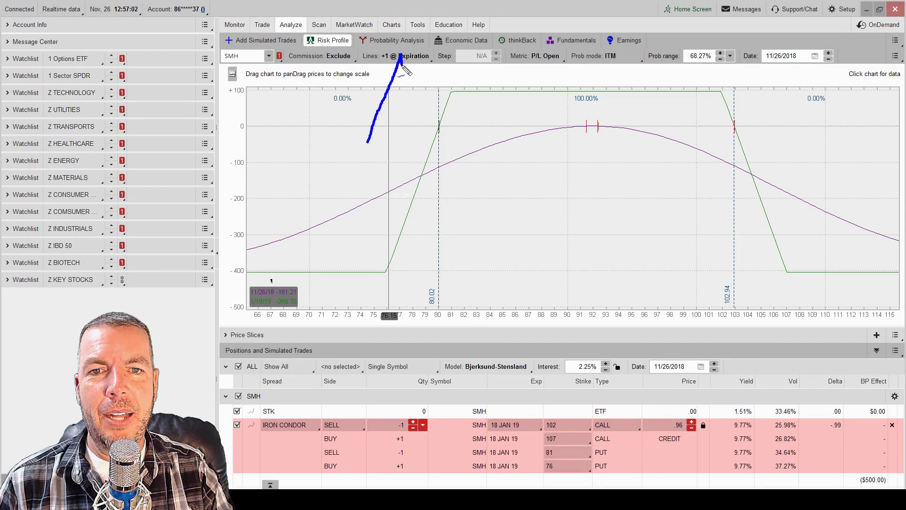
{"action": "key", "text": "Escape"}
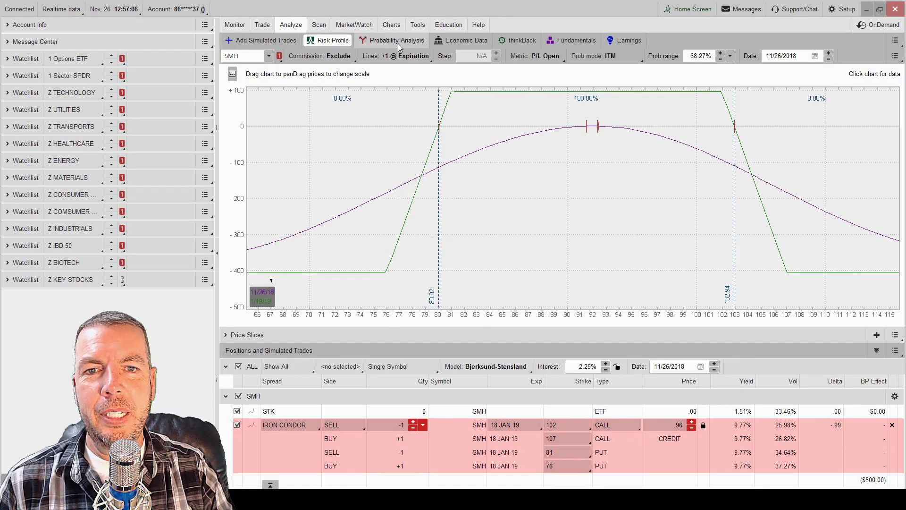
{"action": "left_click", "coordinate": [397, 41]}
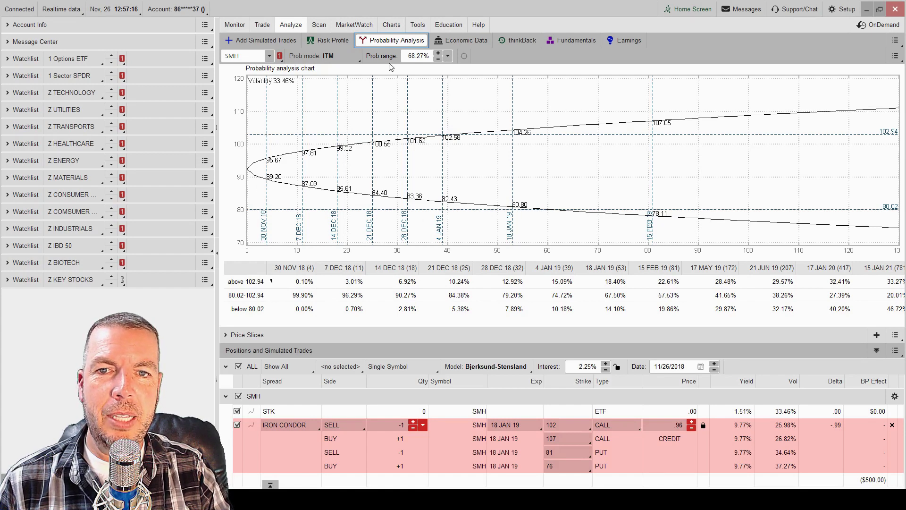
{"action": "left_click", "coordinate": [316, 41]}
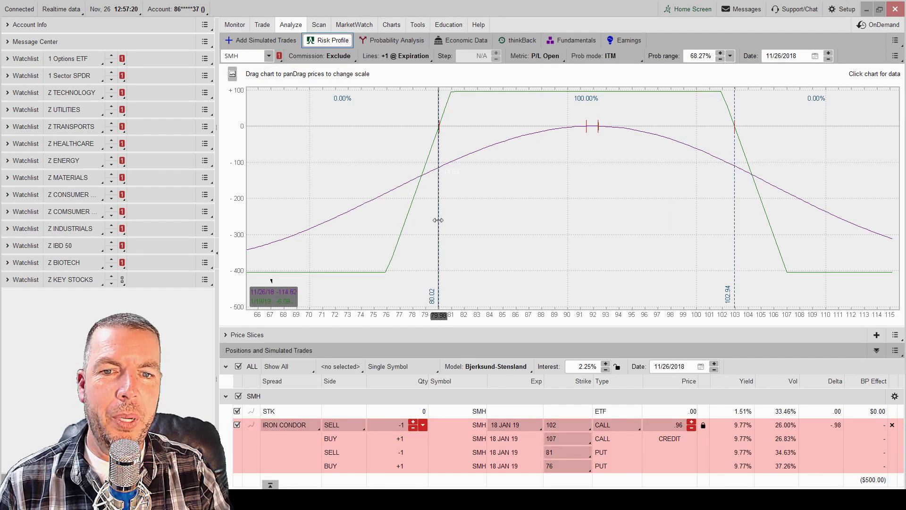
{"action": "left_click", "coordinate": [395, 42]}
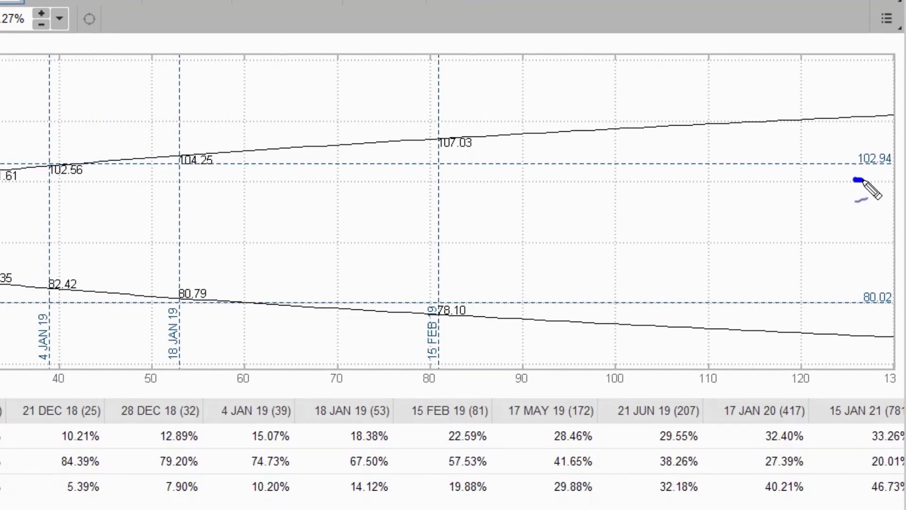
- Examine the break-even lines at the 18 JAN 19 expiration and the probability range behind the cone
{"action": "mouse_move", "coordinate": [862, 181]}
{"action": "left_mouse_down"}
{"action": "mouse_move", "coordinate": [894, 182]}
{"action": "mouse_move", "coordinate": [902, 161]}
{"action": "mouse_move", "coordinate": [875, 140]}
{"action": "mouse_move", "coordinate": [853, 150]}
{"action": "mouse_move", "coordinate": [857, 179]}
{"action": "left_mouse_up"}
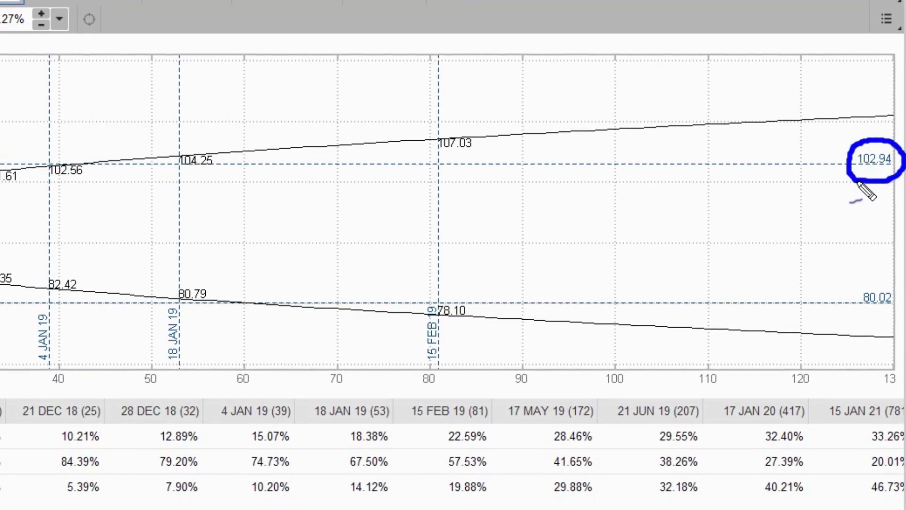
{"action": "mouse_move", "coordinate": [859, 315]}
{"action": "left_mouse_down"}
{"action": "mouse_move", "coordinate": [896, 312]}
{"action": "mouse_move", "coordinate": [902, 290]}
{"action": "mouse_move", "coordinate": [875, 279]}
{"action": "mouse_move", "coordinate": [853, 295]}
{"action": "mouse_move", "coordinate": [858, 315]}
{"action": "left_mouse_up"}
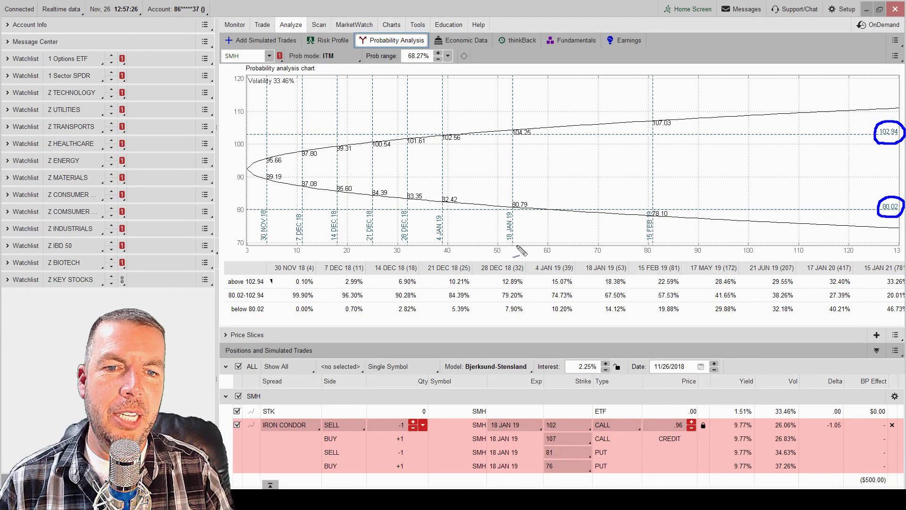
{"action": "mouse_move", "coordinate": [518, 247]}
{"action": "left_mouse_down"}
{"action": "mouse_move", "coordinate": [525, 212]}
{"action": "mouse_move", "coordinate": [517, 192]}
{"action": "mouse_move", "coordinate": [494, 188]}
{"action": "mouse_move", "coordinate": [487, 233]}
{"action": "mouse_move", "coordinate": [515, 246]}
{"action": "left_mouse_up"}
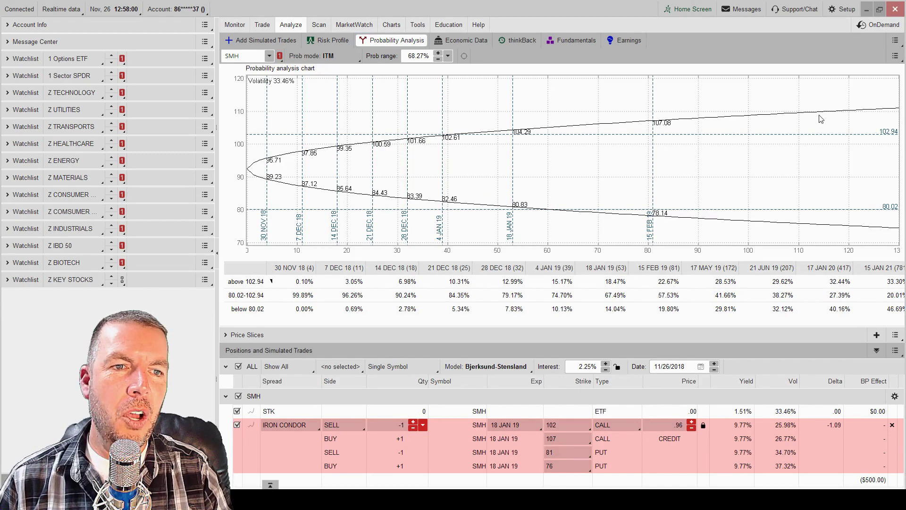
{"action": "mouse_move", "coordinate": [819, 112]}
{"action": "left_mouse_down"}
{"action": "mouse_move", "coordinate": [547, 125]}
{"action": "mouse_move", "coordinate": [247, 161]}
{"action": "mouse_move", "coordinate": [266, 183]}
{"action": "mouse_move", "coordinate": [461, 207]}
{"action": "mouse_move", "coordinate": [819, 231]}
{"action": "left_mouse_up"}
{"action": "left_click_drag", "start_coordinate": [406, 77], "coordinate": [414, 75]}
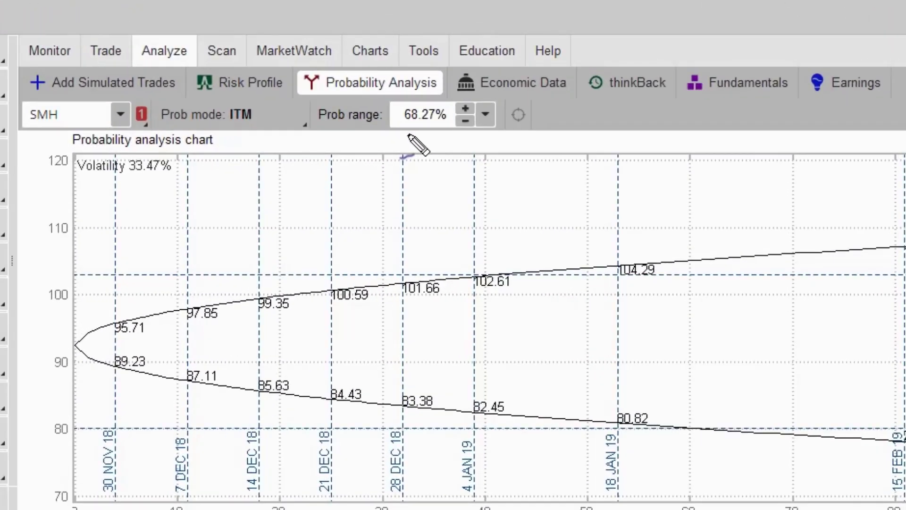
{"action": "left_click", "coordinate": [396, 83]}
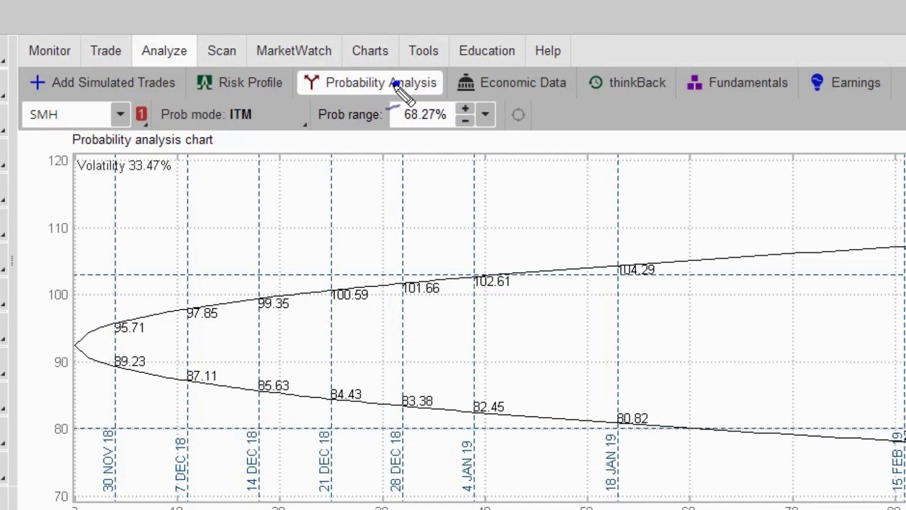
{"action": "mouse_move", "coordinate": [395, 84]}
{"action": "left_mouse_down"}
{"action": "mouse_move", "coordinate": [394, 142]}
{"action": "mouse_move", "coordinate": [472, 125]}
{"action": "mouse_move", "coordinate": [453, 95]}
{"action": "mouse_move", "coordinate": [392, 95]}
{"action": "left_mouse_up"}
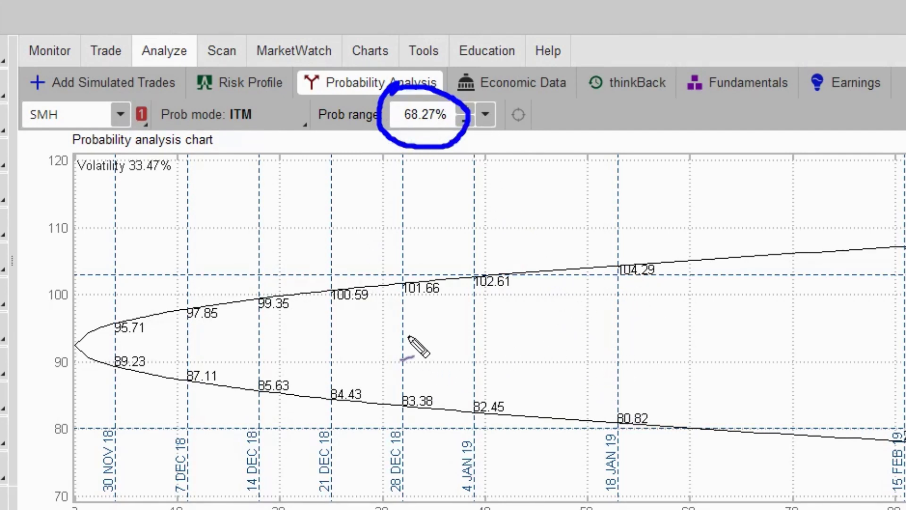
{"action": "mouse_move", "coordinate": [425, 373]}
{"action": "left_mouse_down"}
{"action": "mouse_move", "coordinate": [450, 322]}
{"action": "mouse_move", "coordinate": [528, 375]}
{"action": "mouse_move", "coordinate": [634, 305]}
{"action": "mouse_move", "coordinate": [691, 391]}
{"action": "mouse_move", "coordinate": [795, 370]}
{"action": "left_mouse_up"}
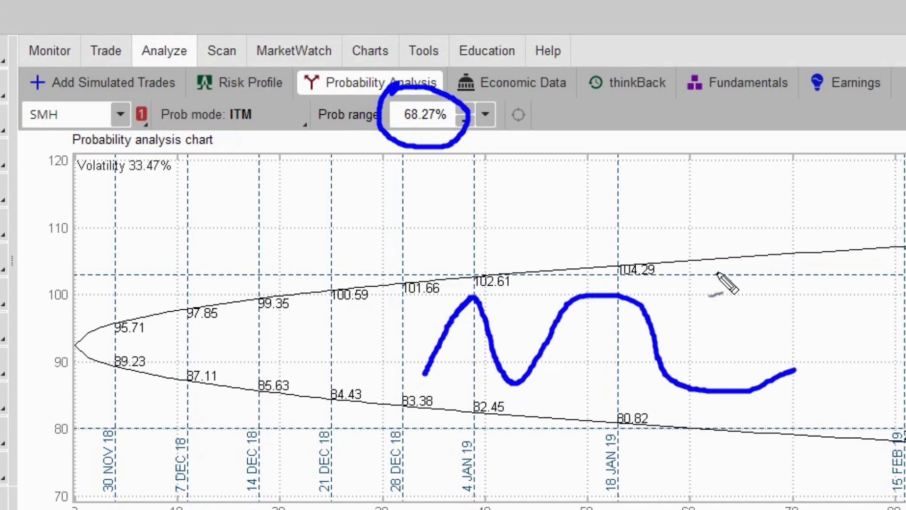
{"action": "key", "text": "Escape"}
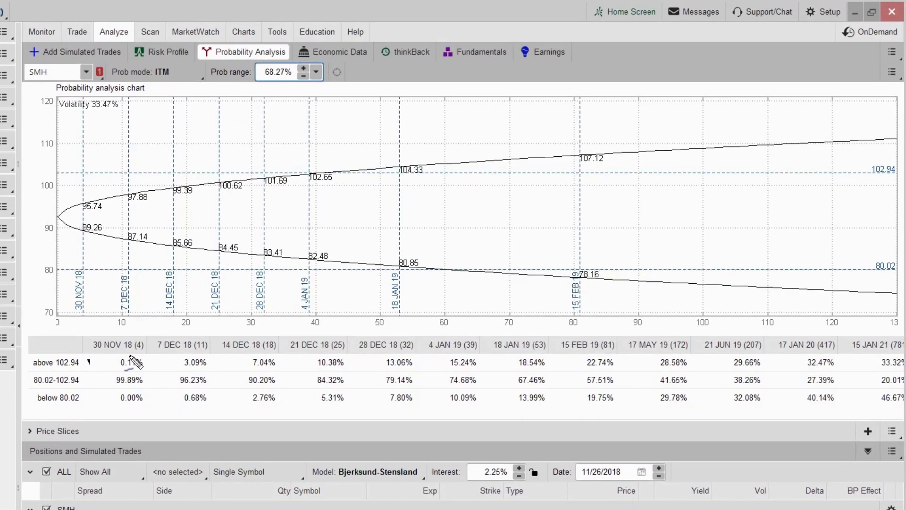
- Examine the 18 JAN 19 probability between the break-evens and compare the cone's boundaries with the break-even lines at that expiration
{"action": "mouse_move", "coordinate": [48, 384]}
{"action": "left_mouse_down"}
{"action": "mouse_move", "coordinate": [31, 386]}
{"action": "mouse_move", "coordinate": [46, 388]}
{"action": "left_mouse_up"}
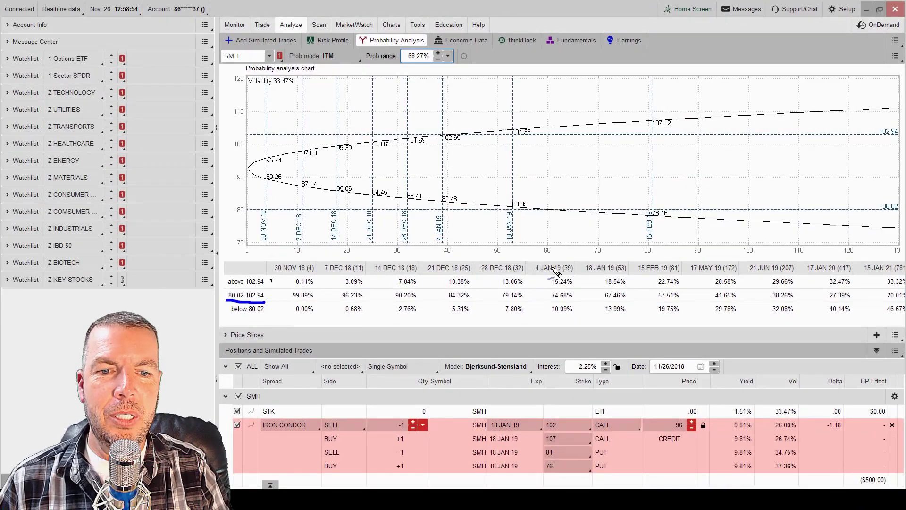
{"action": "mouse_move", "coordinate": [586, 274]}
{"action": "left_mouse_down"}
{"action": "mouse_move", "coordinate": [618, 274]}
{"action": "mouse_move", "coordinate": [606, 288]}
{"action": "left_mouse_up"}
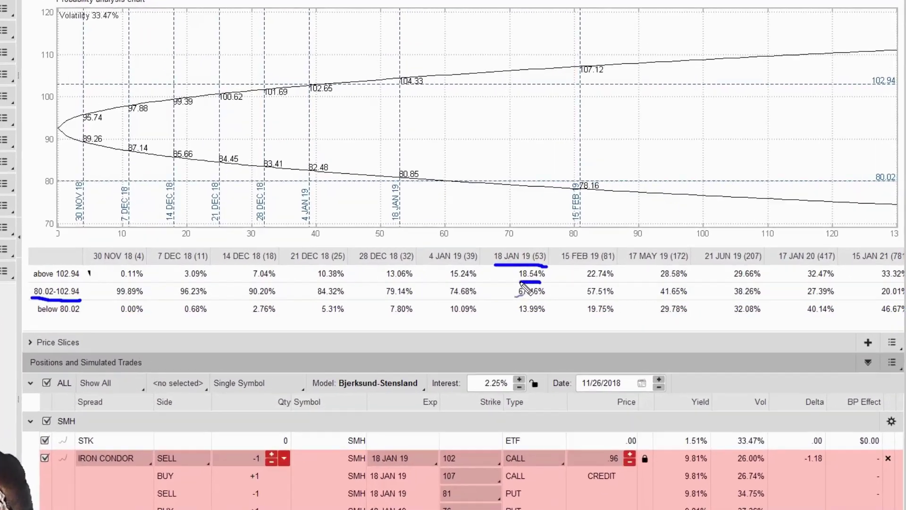
{"action": "mouse_move", "coordinate": [521, 283]}
{"action": "left_mouse_down"}
{"action": "mouse_move", "coordinate": [513, 297]}
{"action": "mouse_move", "coordinate": [548, 299]}
{"action": "mouse_move", "coordinate": [496, 284]}
{"action": "left_mouse_up"}
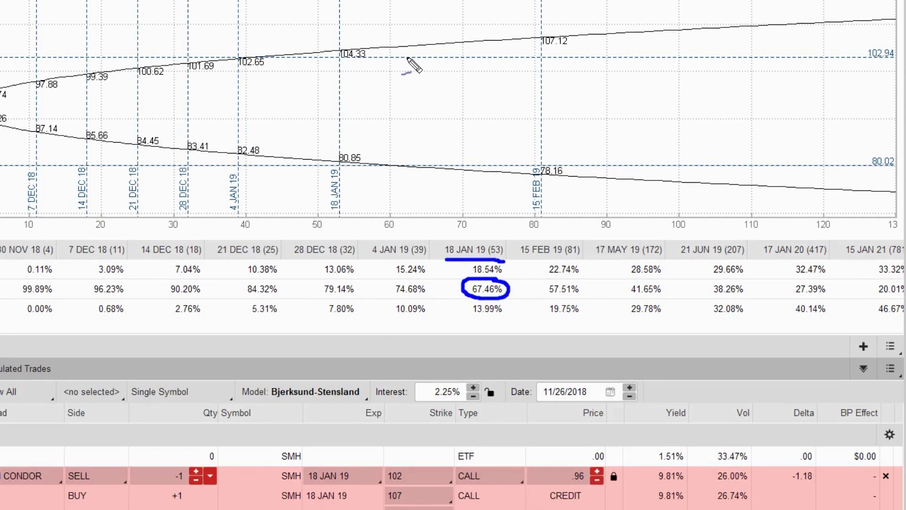
{"action": "left_click_drag", "start_coordinate": [394, 71], "coordinate": [332, 57]}
{"action": "mouse_move", "coordinate": [514, 136]}
{"action": "left_mouse_down"}
{"action": "mouse_move", "coordinate": [525, 133]}
{"action": "mouse_move", "coordinate": [516, 134]}
{"action": "left_mouse_up"}
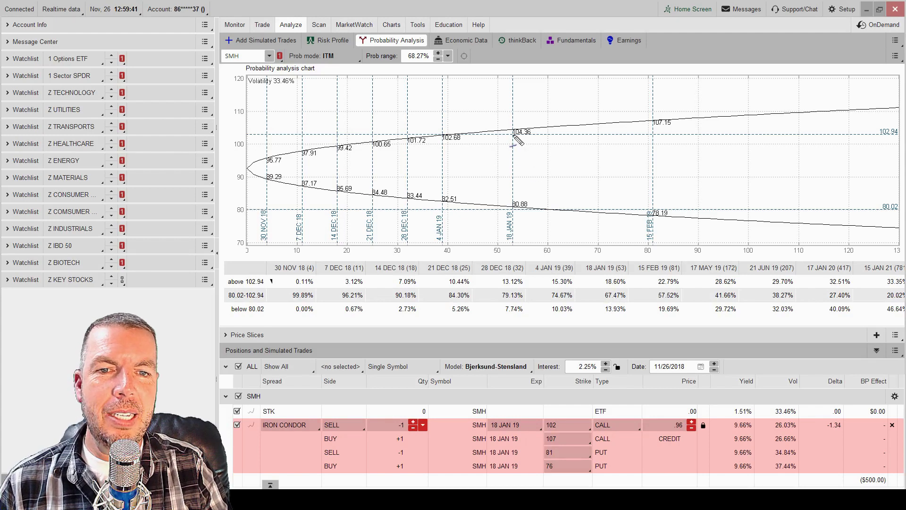
{"action": "left_click_drag", "start_coordinate": [505, 141], "coordinate": [519, 130]}
{"action": "mouse_move", "coordinate": [519, 204]}
{"action": "left_mouse_down"}
{"action": "mouse_move", "coordinate": [509, 205]}
{"action": "mouse_move", "coordinate": [521, 204]}
{"action": "left_mouse_up"}
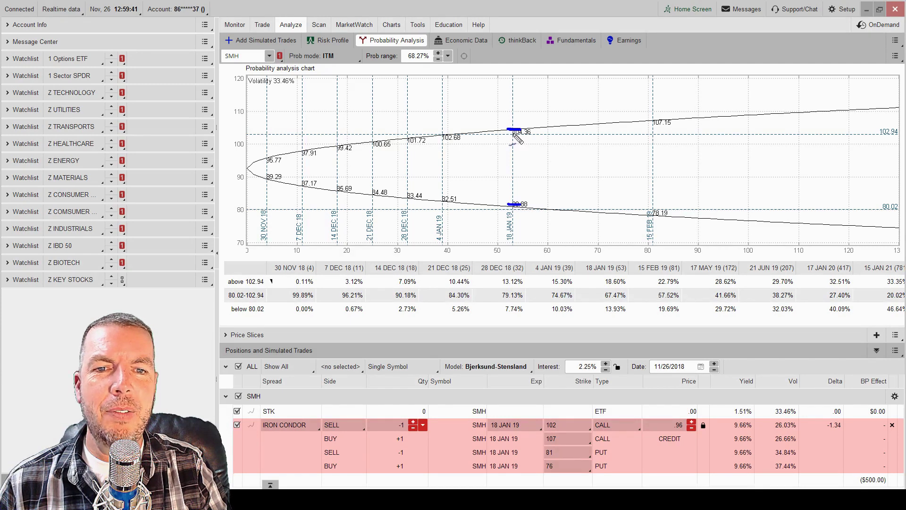
{"action": "left_click_drag", "start_coordinate": [506, 134], "coordinate": [519, 133]}
{"action": "left_click_drag", "start_coordinate": [514, 211], "coordinate": [516, 211]}
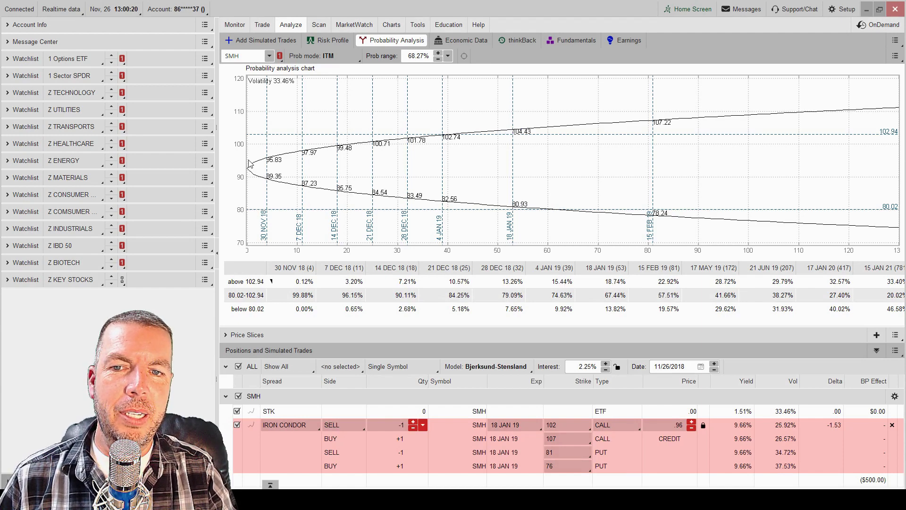
- Examine the possible price paths through the 68.27% probability cone up to the 18 JAN 19 expiration
{"action": "mouse_move", "coordinate": [247, 169]}
{"action": "left_mouse_down"}
{"action": "mouse_move", "coordinate": [246, 162]}
{"action": "mouse_move", "coordinate": [248, 180]}
{"action": "left_mouse_up"}
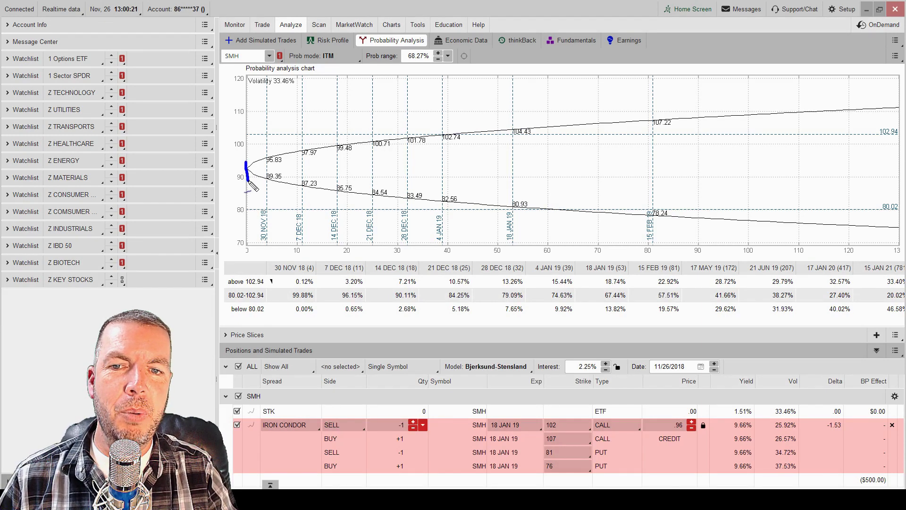
{"action": "left_click_drag", "start_coordinate": [514, 126], "coordinate": [512, 210]}
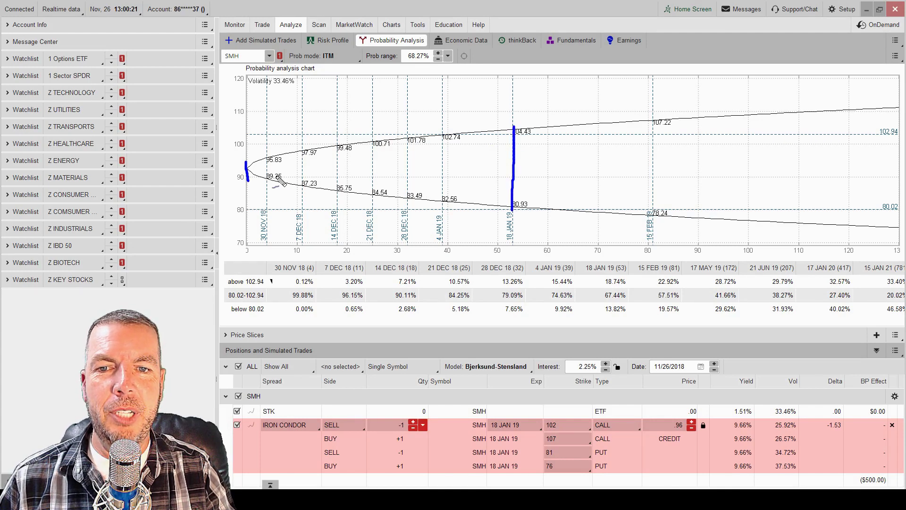
{"action": "mouse_move", "coordinate": [255, 176]}
{"action": "left_mouse_down"}
{"action": "mouse_move", "coordinate": [267, 155]}
{"action": "mouse_move", "coordinate": [283, 182]}
{"action": "mouse_move", "coordinate": [305, 143]}
{"action": "mouse_move", "coordinate": [322, 184]}
{"action": "mouse_move", "coordinate": [339, 146]}
{"action": "mouse_move", "coordinate": [361, 183]}
{"action": "mouse_move", "coordinate": [379, 147]}
{"action": "mouse_move", "coordinate": [395, 188]}
{"action": "mouse_move", "coordinate": [435, 154]}
{"action": "mouse_move", "coordinate": [456, 173]}
{"action": "left_mouse_up"}
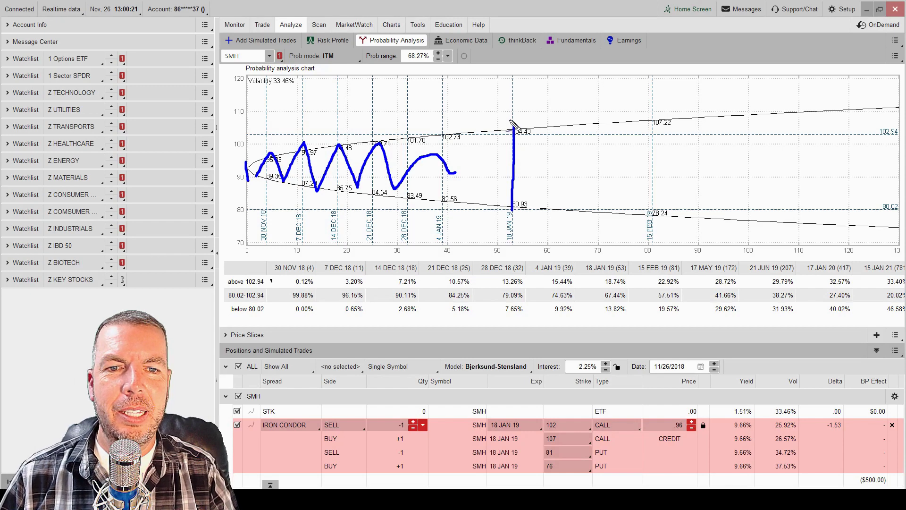
{"action": "left_click_drag", "start_coordinate": [409, 66], "coordinate": [430, 66]}
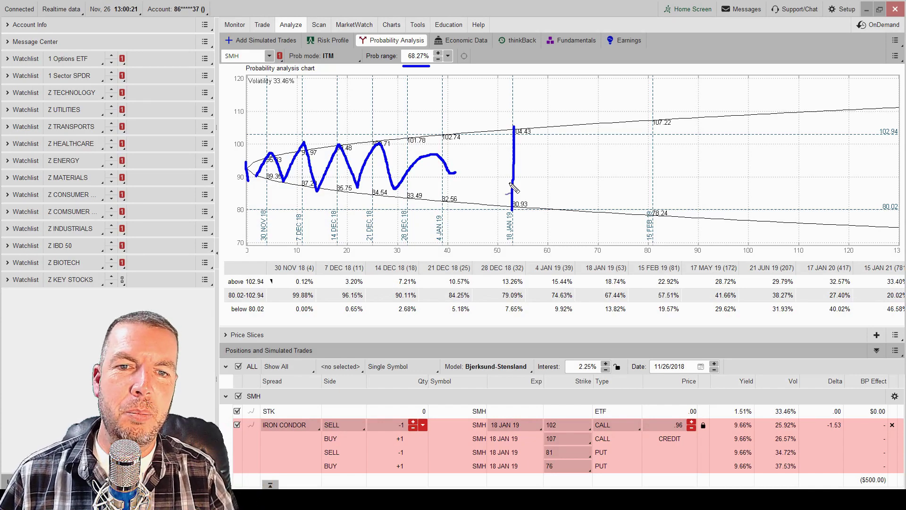
{"action": "mouse_move", "coordinate": [454, 173]}
{"action": "left_mouse_down"}
{"action": "mouse_move", "coordinate": [493, 107]}
{"action": "mouse_move", "coordinate": [512, 161]}
{"action": "left_mouse_up"}
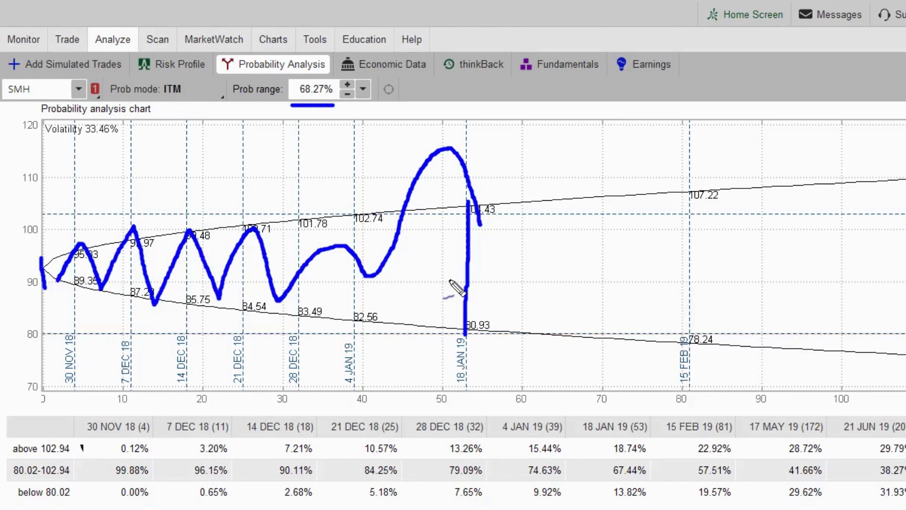
{"action": "key", "text": "Escape"}
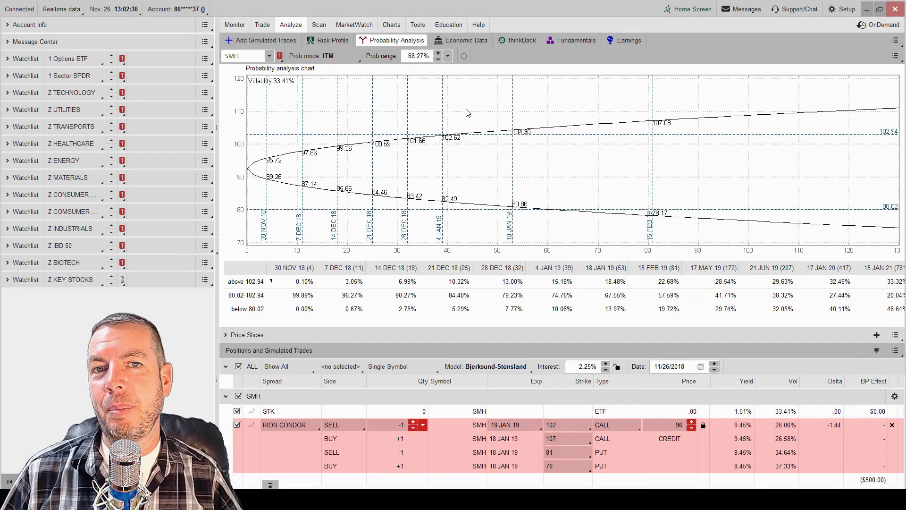
- Apply the Light IV Rank style to the SMH chart and shift the chart to show the expiring cone past 18 JAN 19
{"action": "left_click", "coordinate": [393, 24]}
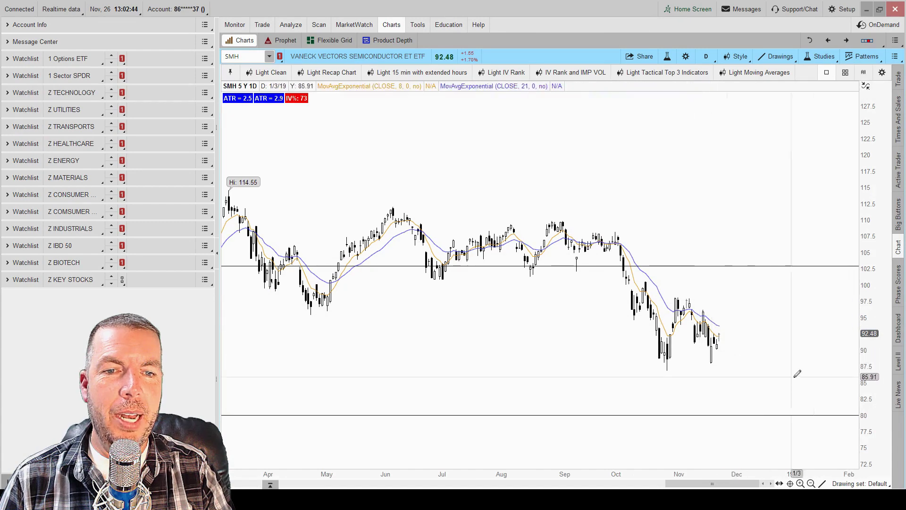
{"action": "left_click", "coordinate": [505, 72]}
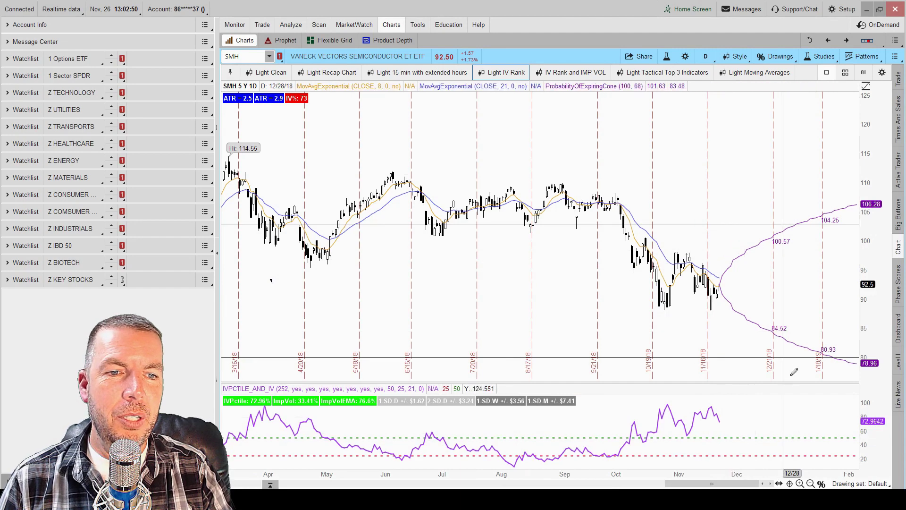
{"action": "middle_click", "coordinate": [719, 156]}
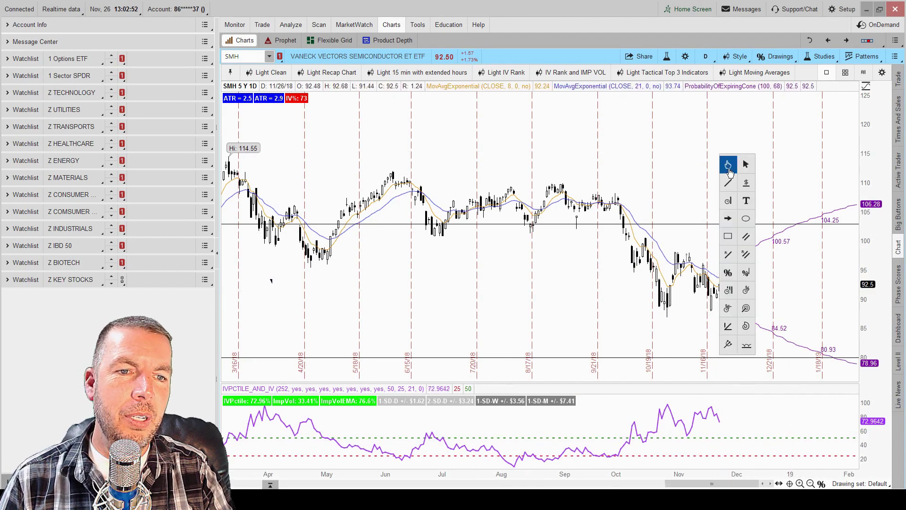
{"action": "left_click", "coordinate": [728, 165]}
{"action": "mouse_move", "coordinate": [752, 196]}
{"action": "left_mouse_down"}
{"action": "mouse_move", "coordinate": [522, 192]}
{"action": "mouse_move", "coordinate": [510, 280]}
{"action": "left_mouse_up"}
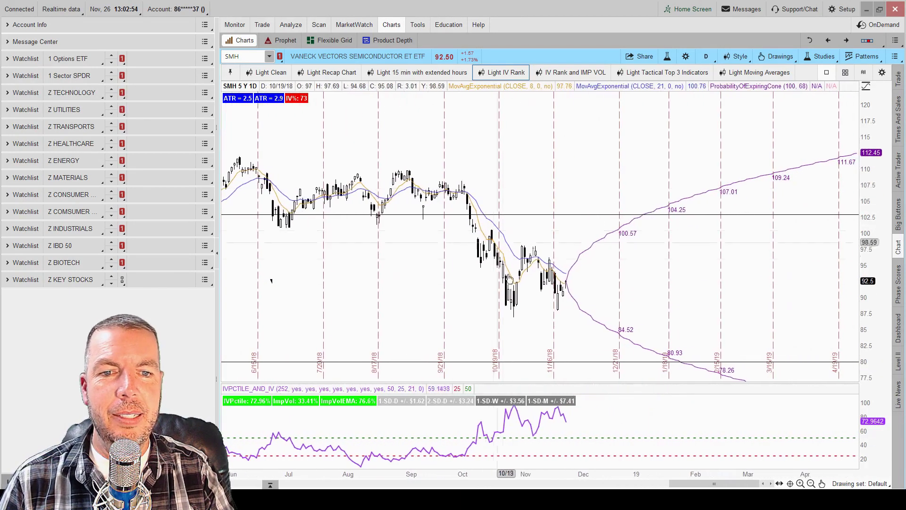
{"action": "mouse_move", "coordinate": [568, 288]}
{"action": "left_mouse_down"}
{"action": "mouse_move", "coordinate": [598, 257]}
{"action": "mouse_move", "coordinate": [637, 257]}
{"action": "mouse_move", "coordinate": [684, 274]}
{"action": "mouse_move", "coordinate": [740, 241]}
{"action": "mouse_move", "coordinate": [772, 245]}
{"action": "left_mouse_up"}
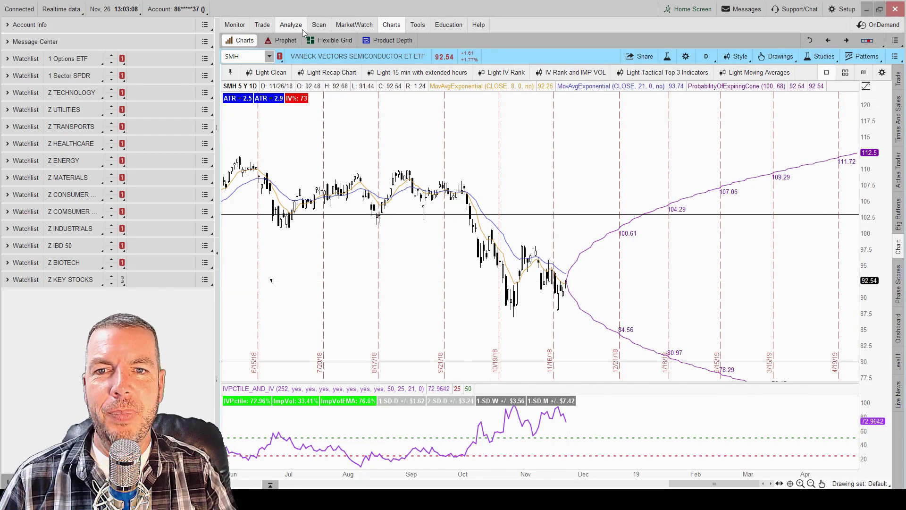
- Return to the trade analysis and remove the simulated SMH iron condor from the positions
{"action": "left_click", "coordinate": [292, 25]}
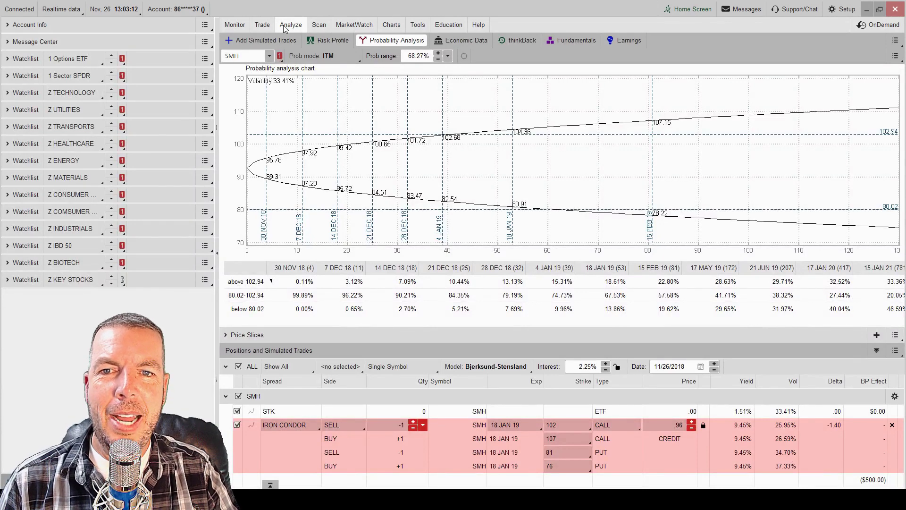
{"action": "left_click", "coordinate": [892, 425]}
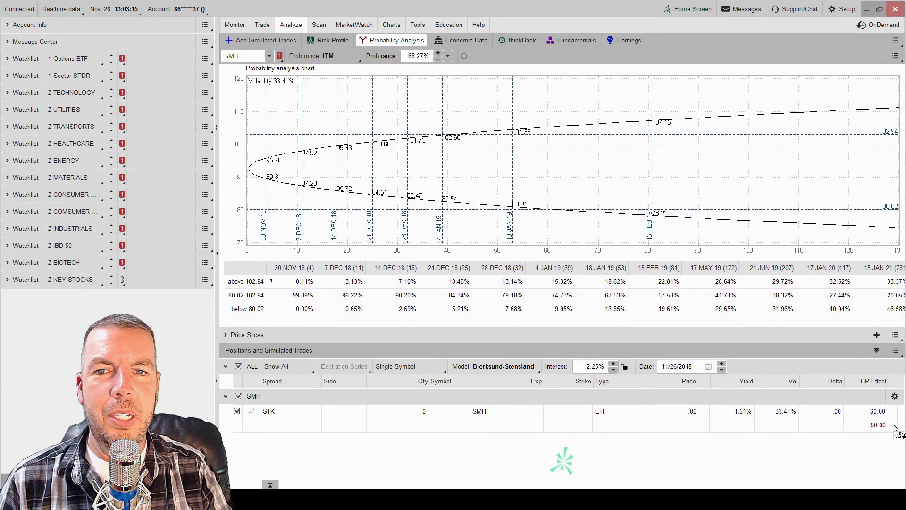
- Show the SMH option chain and examine the 18 JAN 19 put and call prices, deltas and probabilities across the strikes
{"action": "left_click", "coordinate": [279, 41]}
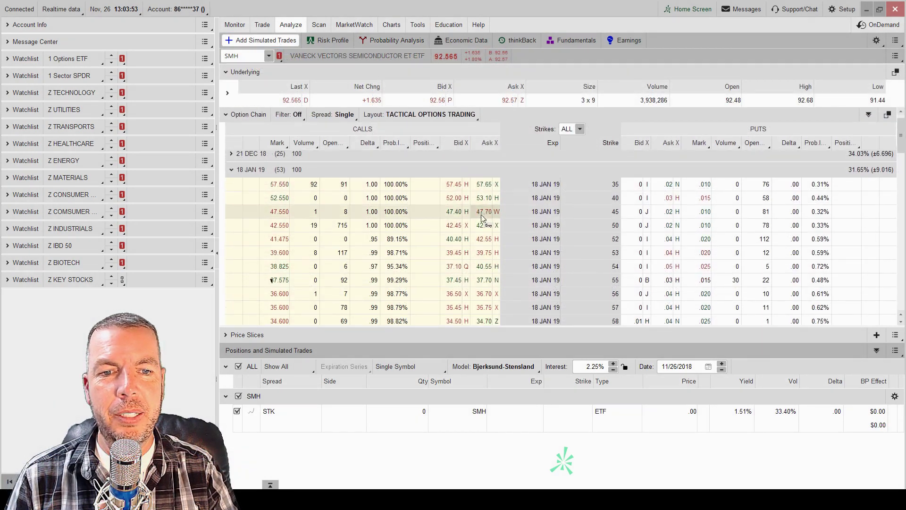
{"action": "scroll", "coordinate": [481, 217], "scroll_direction": "down", "scroll_amount": 4}
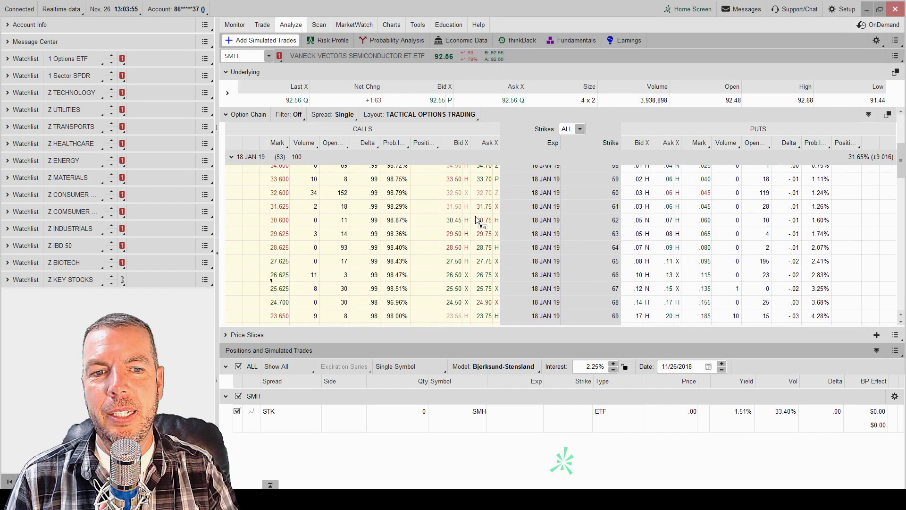
{"action": "scroll", "coordinate": [477, 219], "scroll_direction": "down", "scroll_amount": 1}
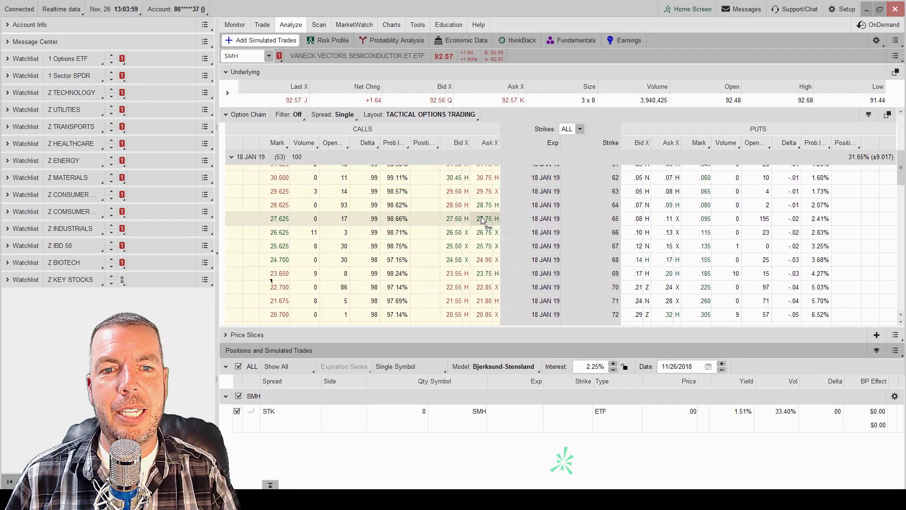
{"action": "scroll", "coordinate": [486, 222], "scroll_direction": "down", "scroll_amount": 3}
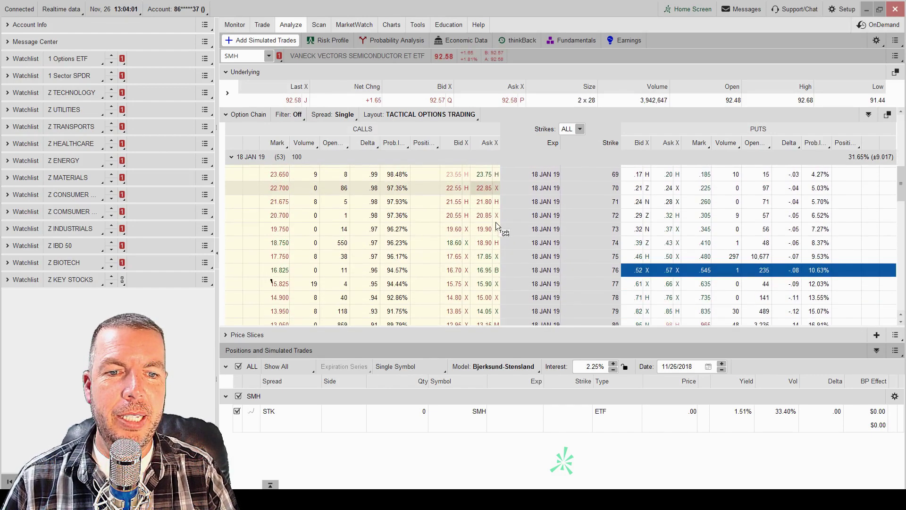
{"action": "scroll", "coordinate": [498, 226], "scroll_direction": "down", "scroll_amount": 5}
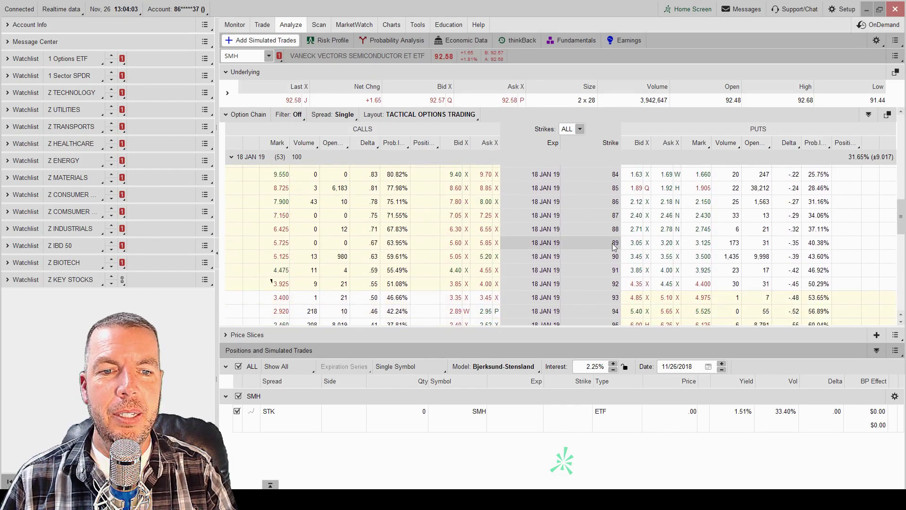
{"action": "scroll", "coordinate": [615, 245], "scroll_direction": "down", "scroll_amount": 1}
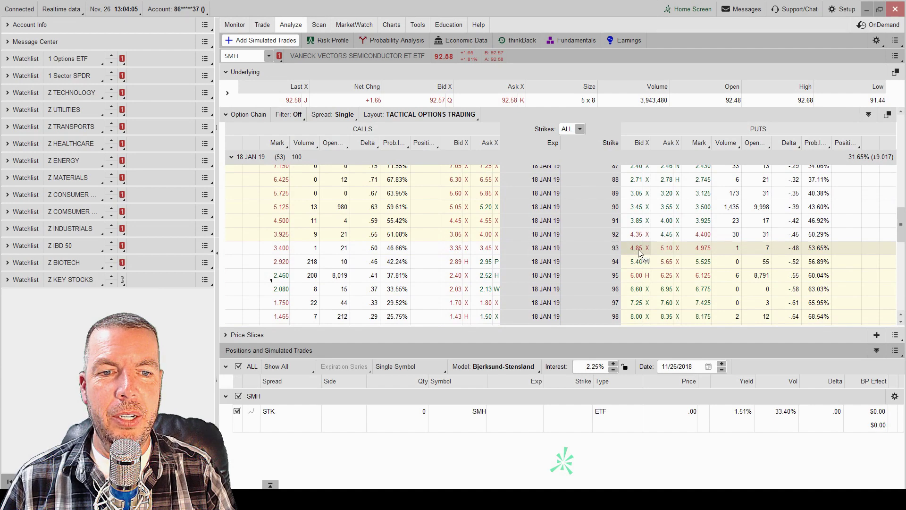
{"action": "scroll", "coordinate": [634, 250], "scroll_direction": "up", "scroll_amount": 3}
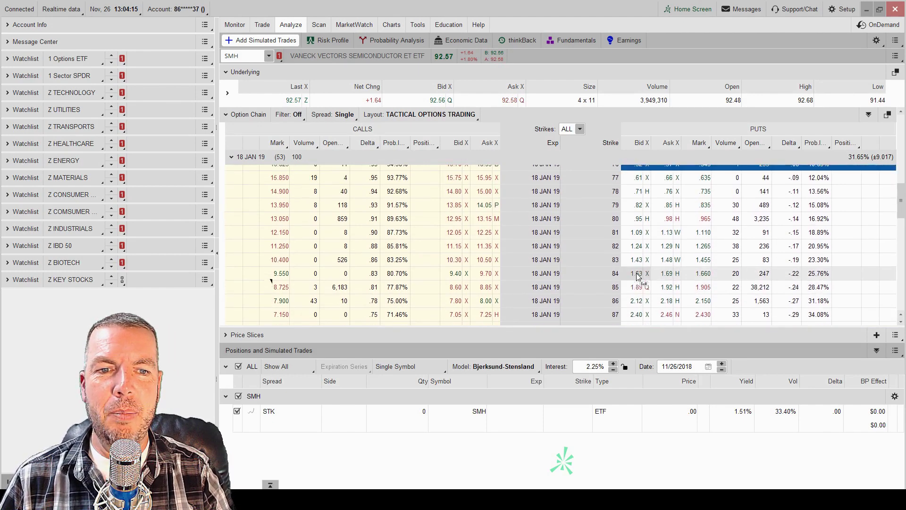
{"action": "left_click", "coordinate": [669, 204]}
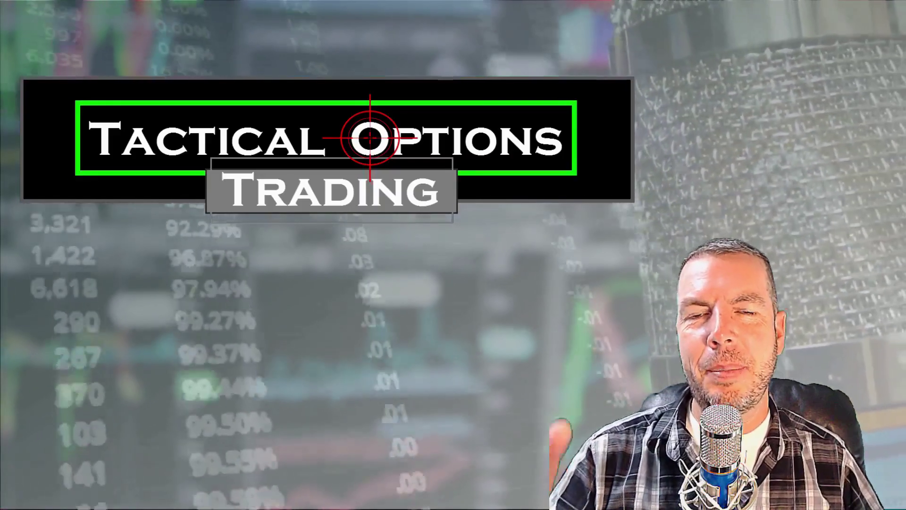